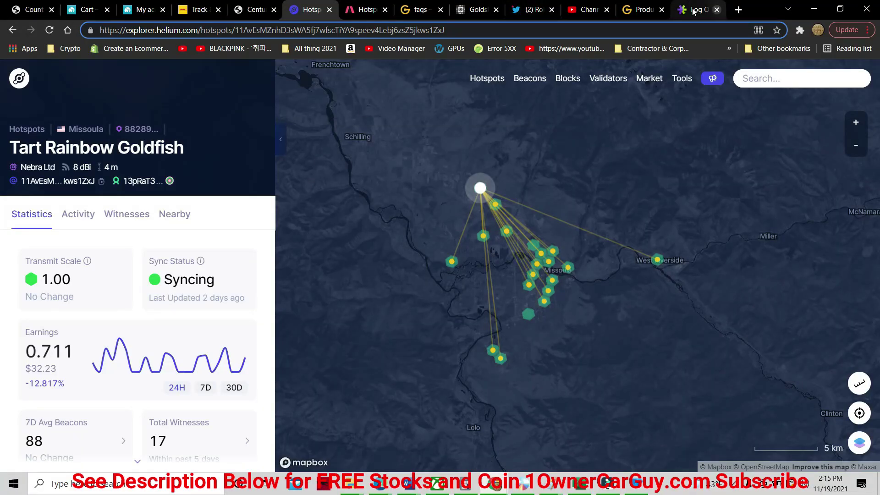
Load find.goldshell.com in a new tab and open the dashboard of the CK5 at 192.168.0.82
{"action": "left_click", "coordinate": [738, 10]}
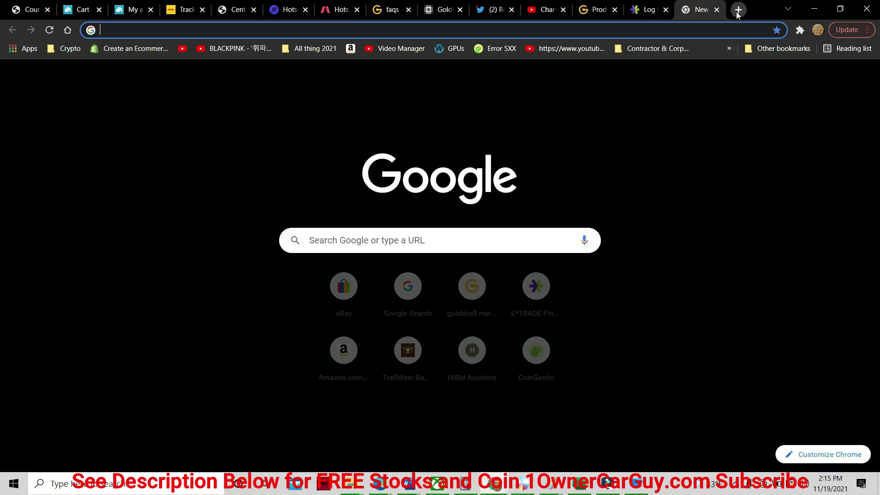
{"action": "left_click", "coordinate": [512, 30]}
{"action": "type", "text": "f"}
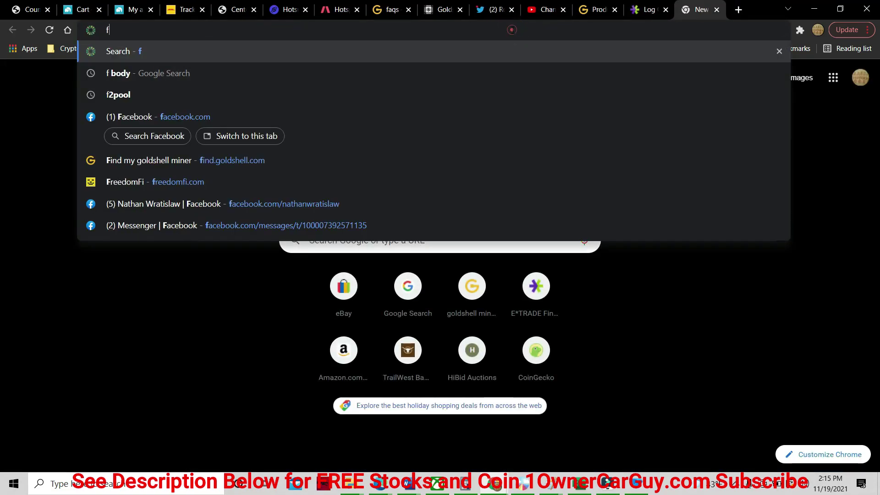
{"action": "type", "text": "in"}
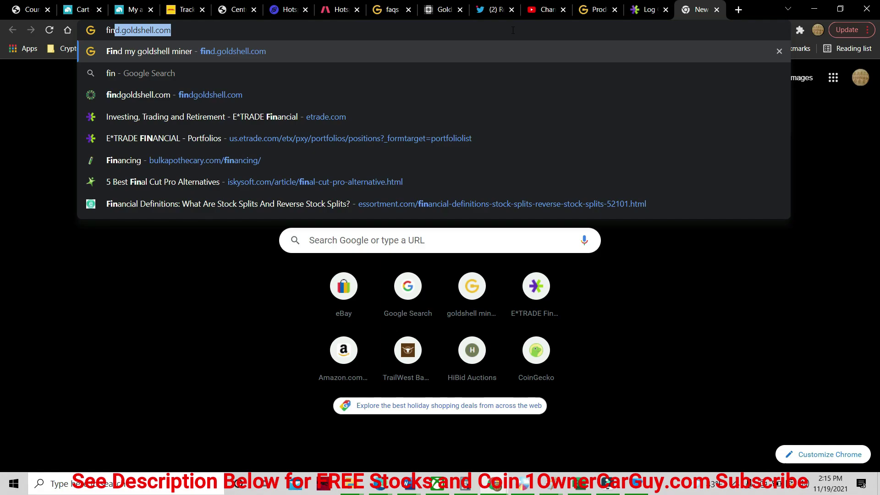
{"action": "key", "text": "Return"}
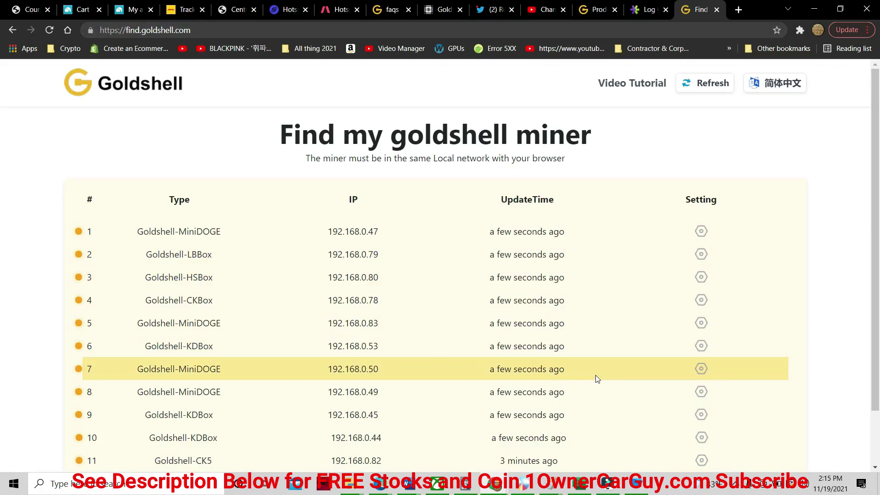
{"action": "scroll", "coordinate": [2, 262], "scroll_direction": "down", "scroll_amount": 2}
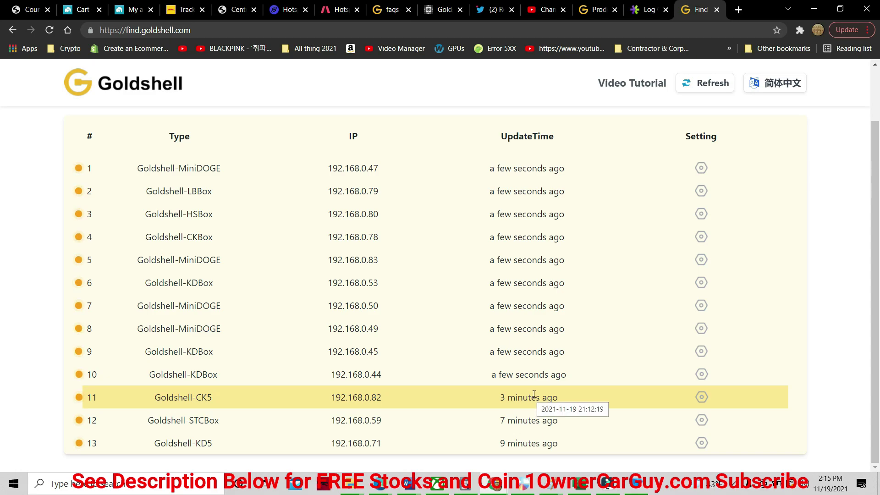
{"action": "left_click", "coordinate": [701, 397]}
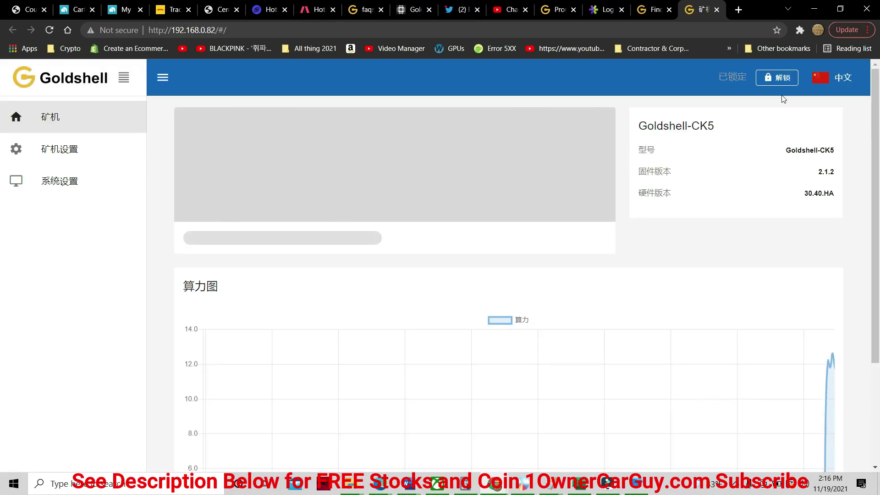
Switch the CK5 dashboard to English and unlock it with the admin password
{"action": "left_click", "coordinate": [839, 80]}
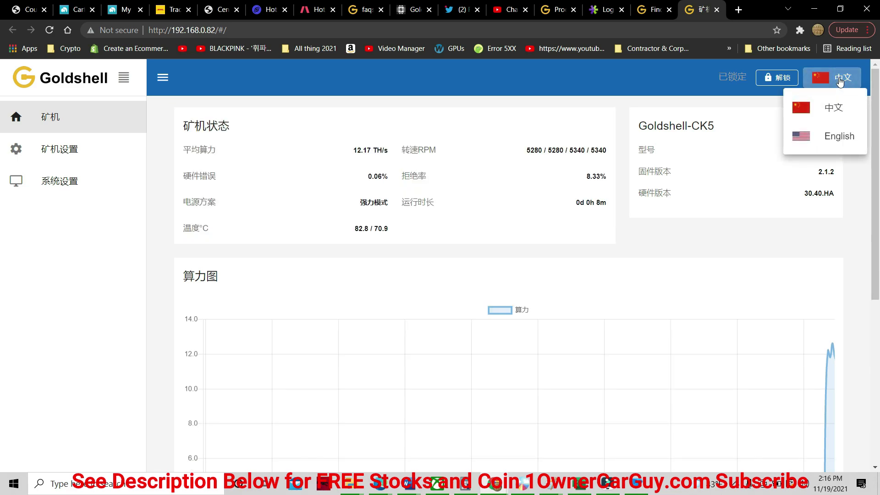
{"action": "left_click", "coordinate": [828, 132]}
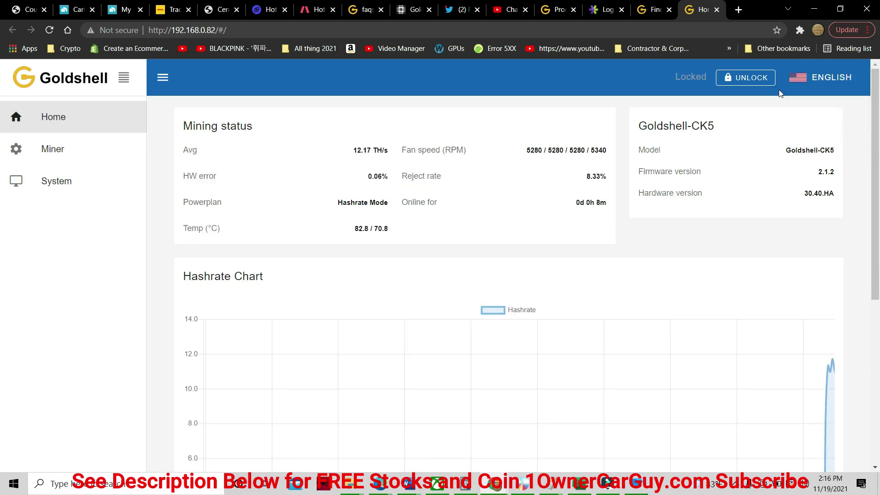
{"action": "left_click", "coordinate": [752, 81]}
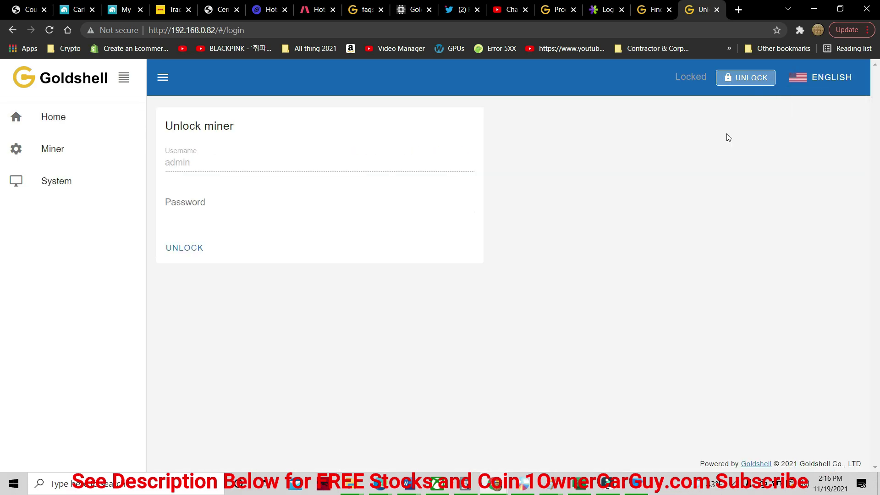
{"action": "left_click", "coordinate": [237, 211]}
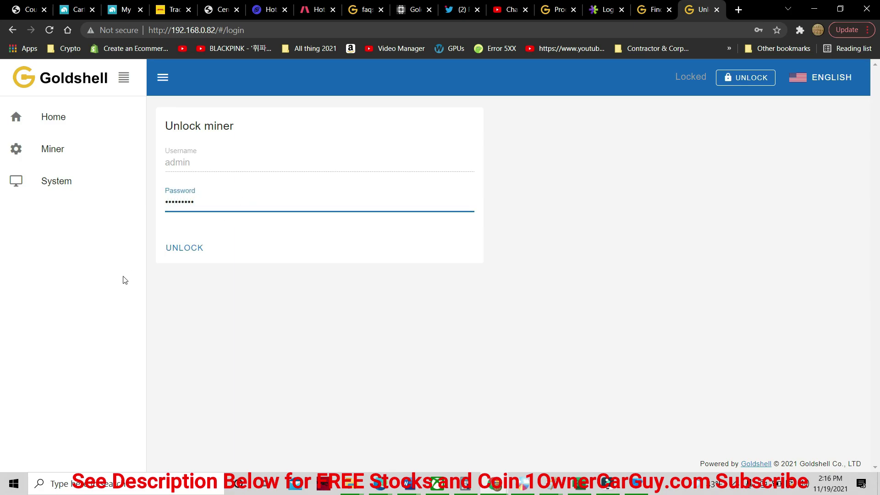
{"action": "left_click", "coordinate": [181, 249]}
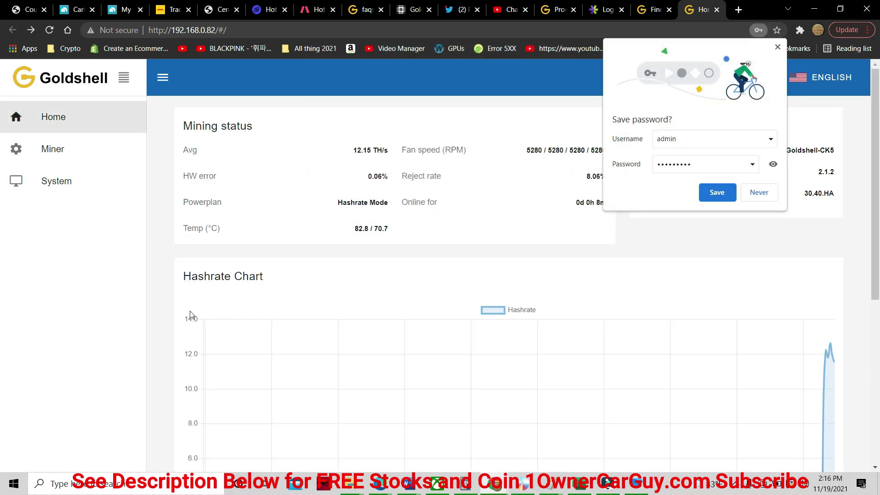
{"action": "left_click", "coordinate": [714, 193]}
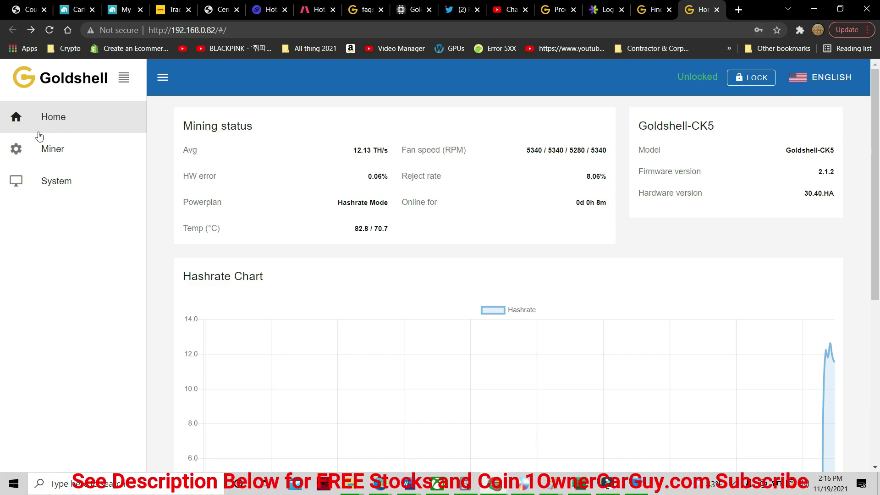
{"action": "left_click", "coordinate": [47, 149]}
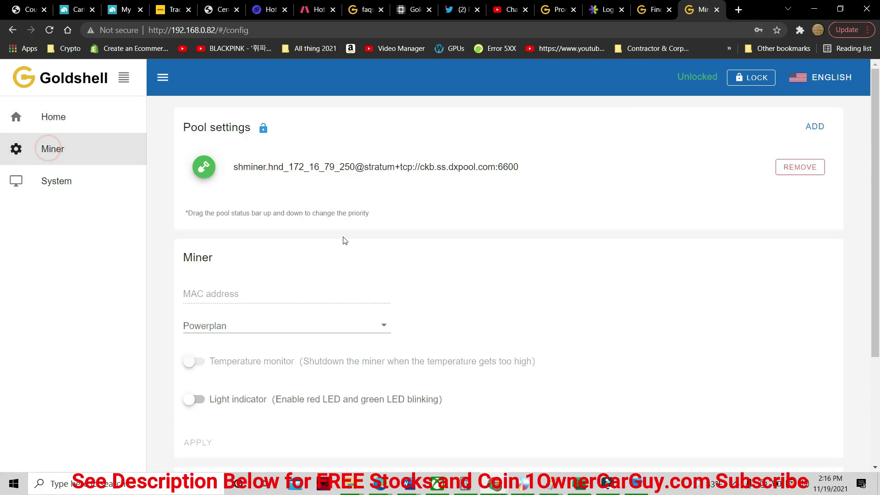
Remove the CK5's existing pool entry
{"action": "left_click_drag", "start_coordinate": [268, 167], "coordinate": [349, 158]}
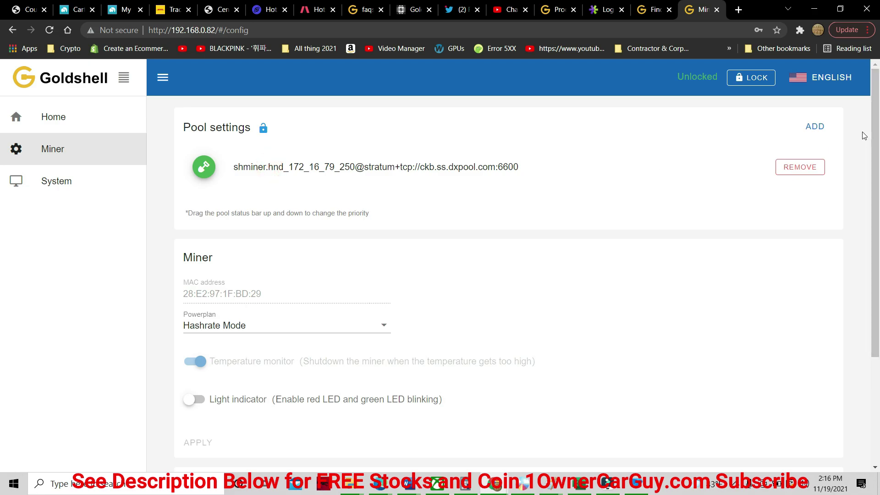
{"action": "left_click", "coordinate": [798, 168]}
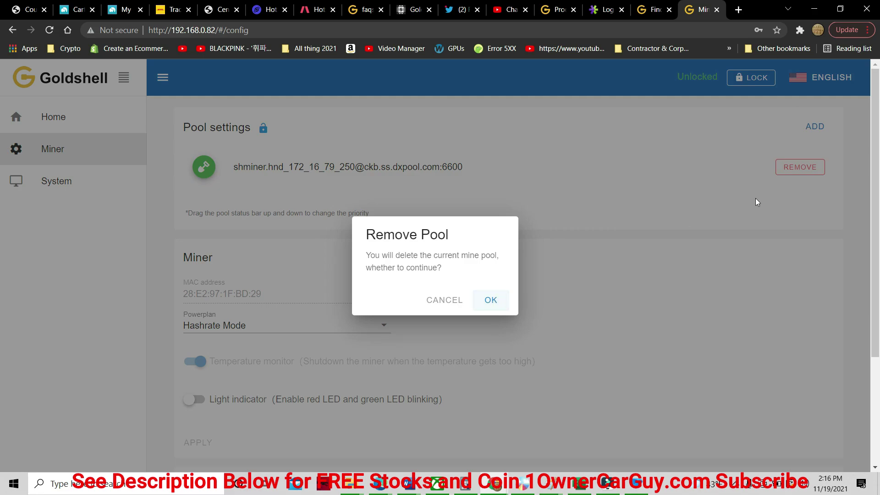
{"action": "left_click", "coordinate": [490, 300]}
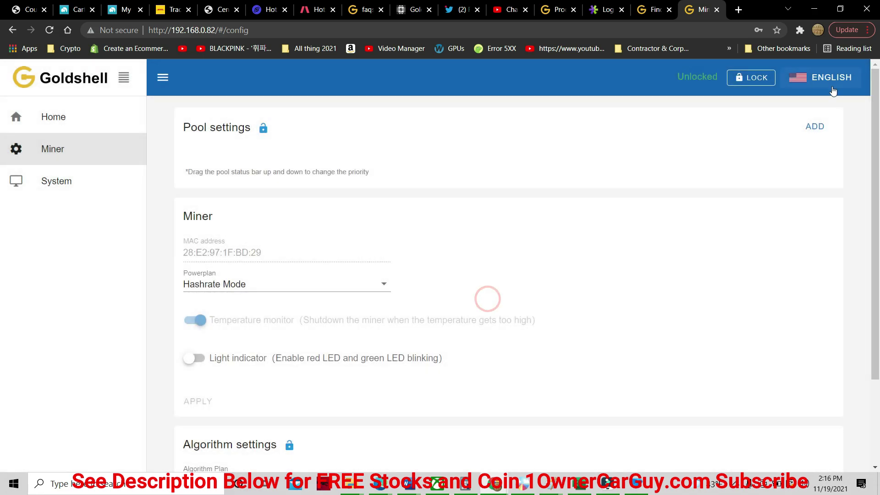
Add a DXPOOL CKB pool for worker CerealMarshmallows.CK5, apply it, and save the login
{"action": "left_click", "coordinate": [814, 125]}
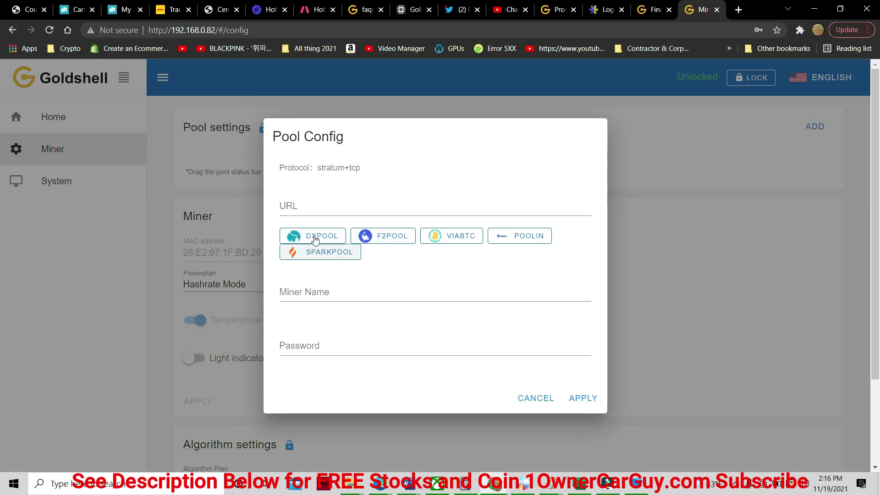
{"action": "left_click", "coordinate": [315, 237]}
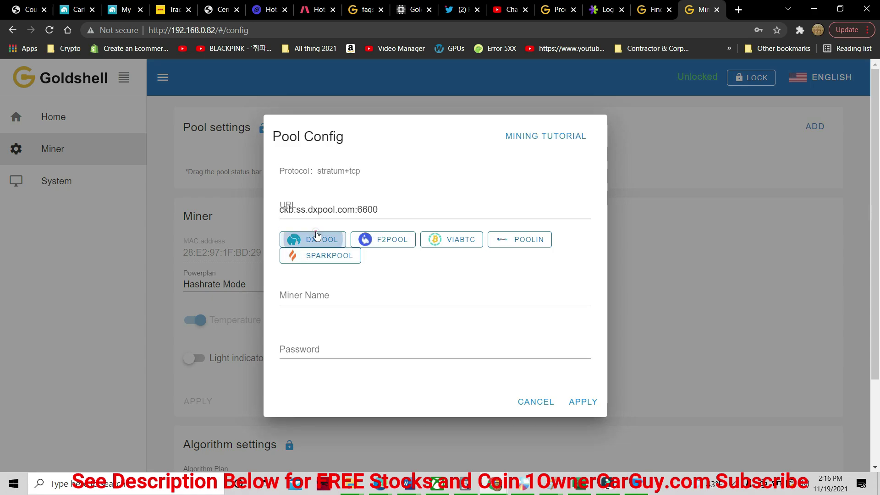
{"action": "left_click", "coordinate": [330, 299]}
{"action": "type", "text": "CerealMarshmallow"}
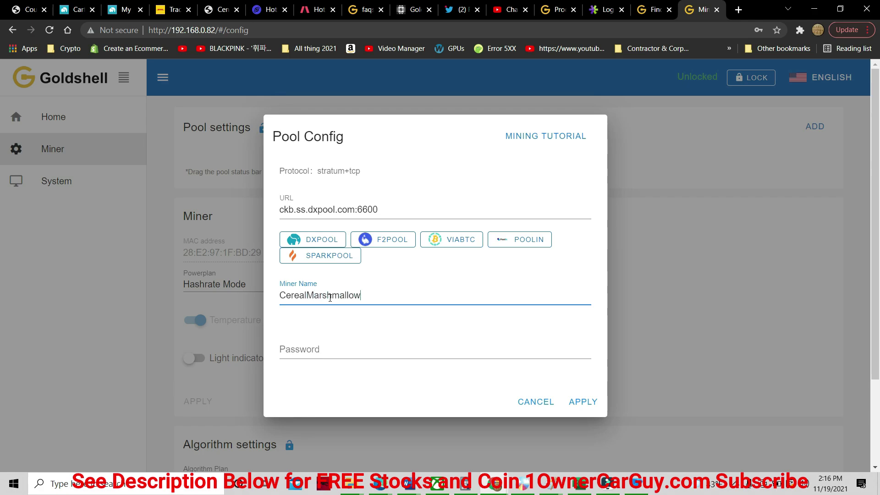
{"action": "type", "text": ".CK5"}
{"action": "left_click", "coordinate": [310, 351]}
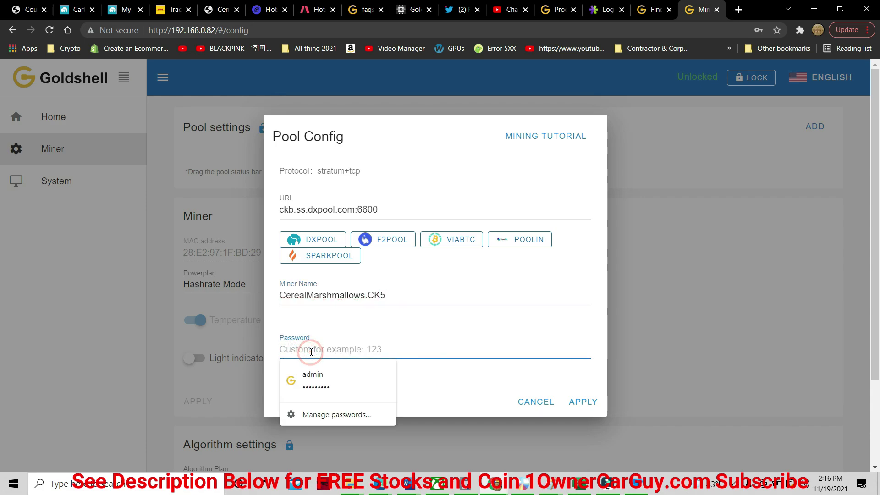
{"action": "type", "text": "1"}
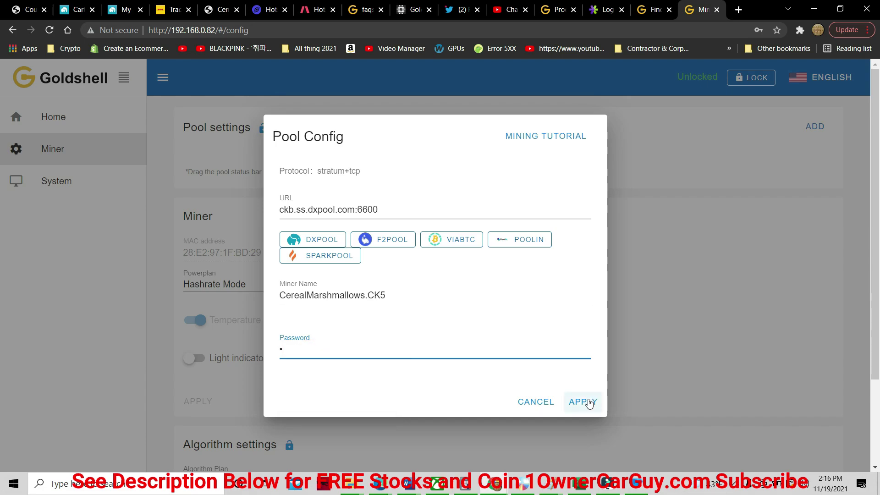
{"action": "left_click", "coordinate": [588, 403]}
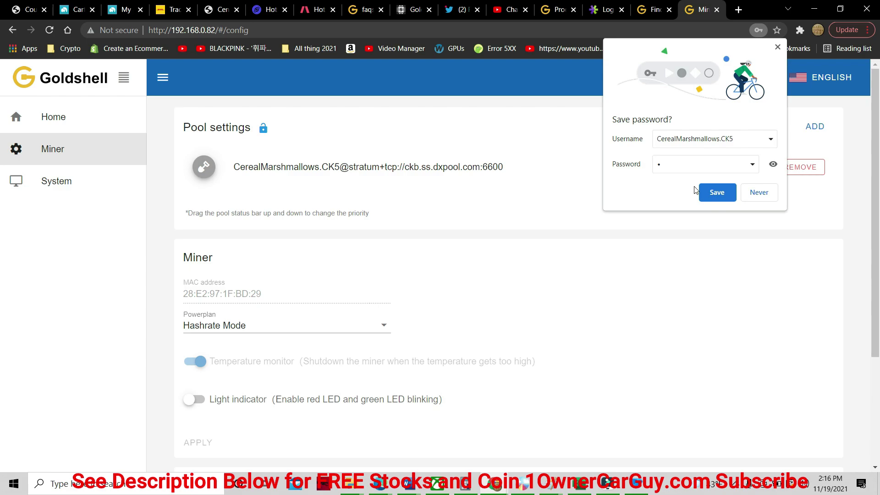
{"action": "left_click", "coordinate": [701, 191]}
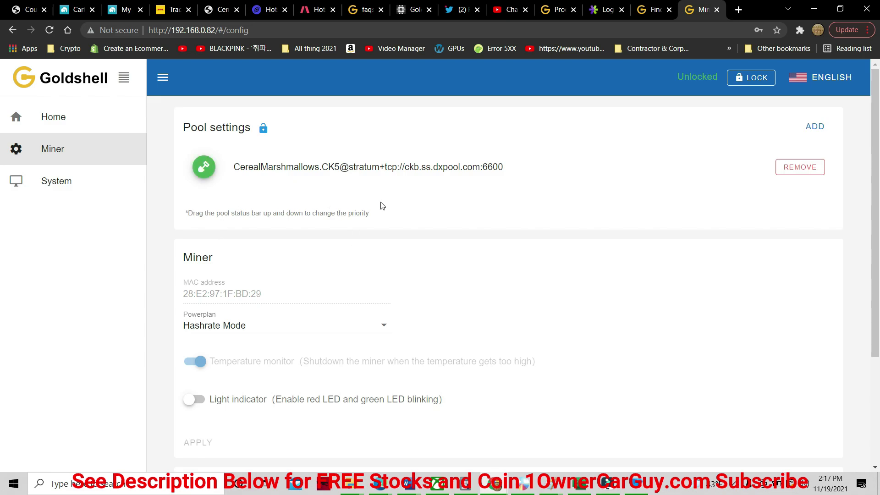
Go to the CK5's Home dashboard to view its fan speeds and hashrate chart
{"action": "left_click", "coordinate": [66, 124]}
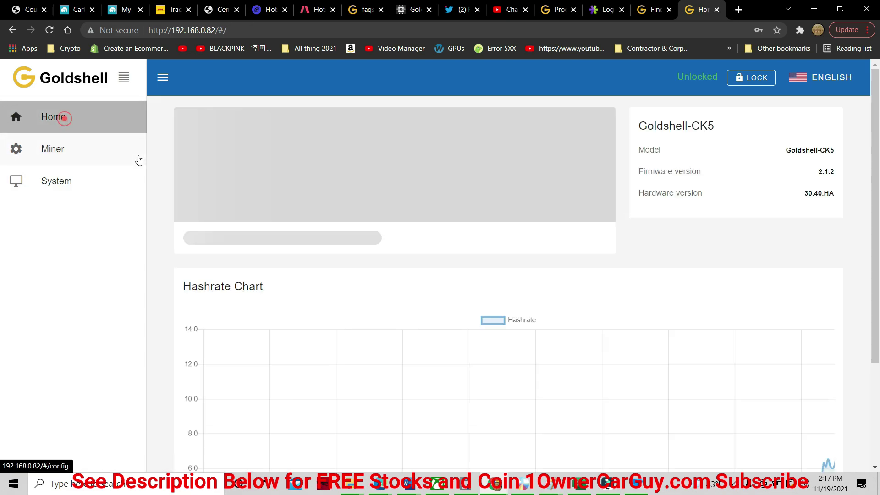
{"action": "left_click", "coordinate": [65, 118]}
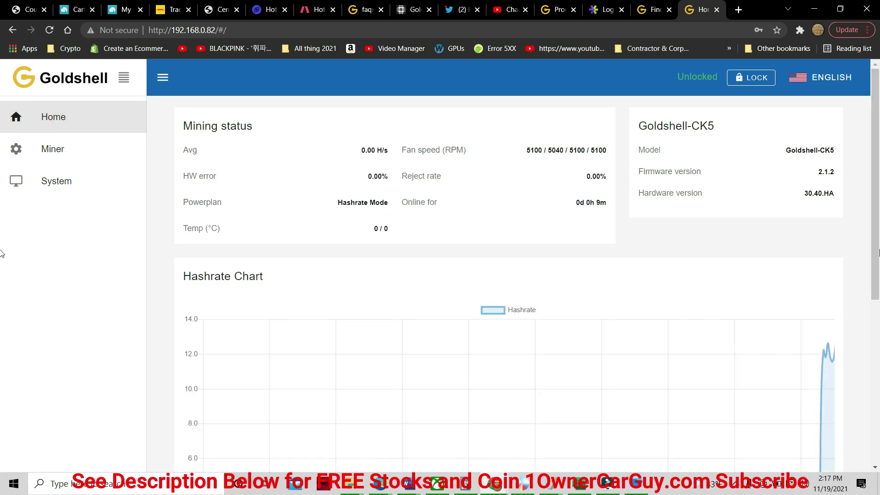
{"action": "scroll", "coordinate": [1, 261], "scroll_direction": "down", "scroll_amount": 2}
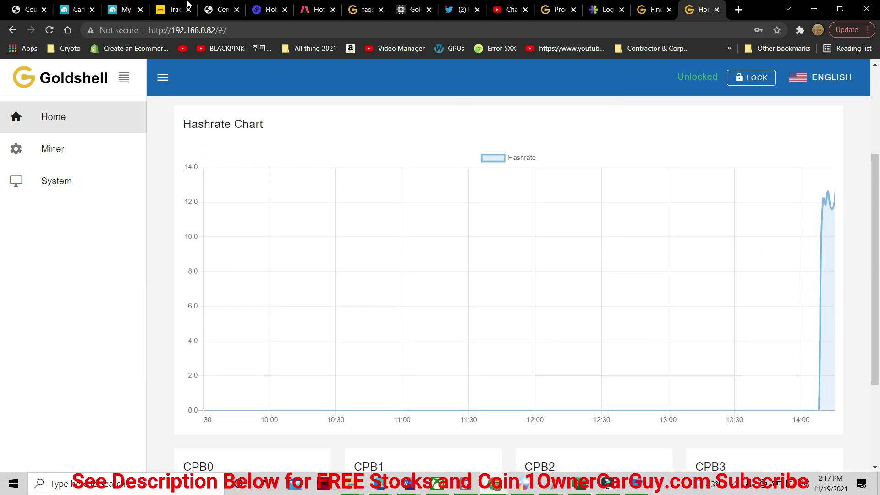
Set DxPool's dashboard to CKB, refresh it, and open the Active miners list showing CK5
{"action": "left_click", "coordinate": [813, 8]}
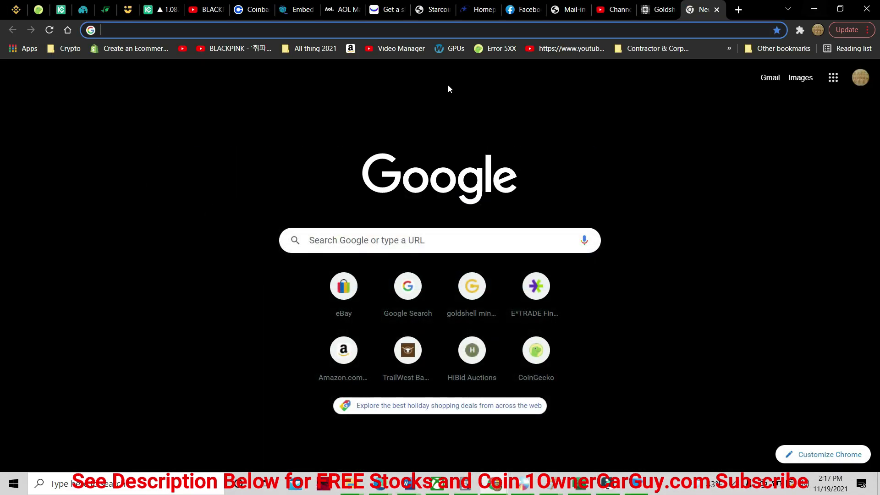
{"action": "left_click", "coordinate": [84, 9]}
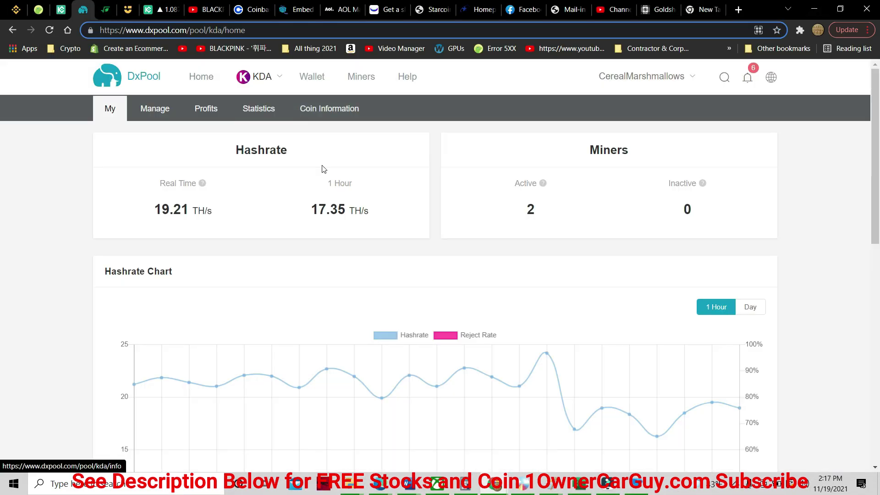
{"action": "left_click", "coordinate": [262, 73]}
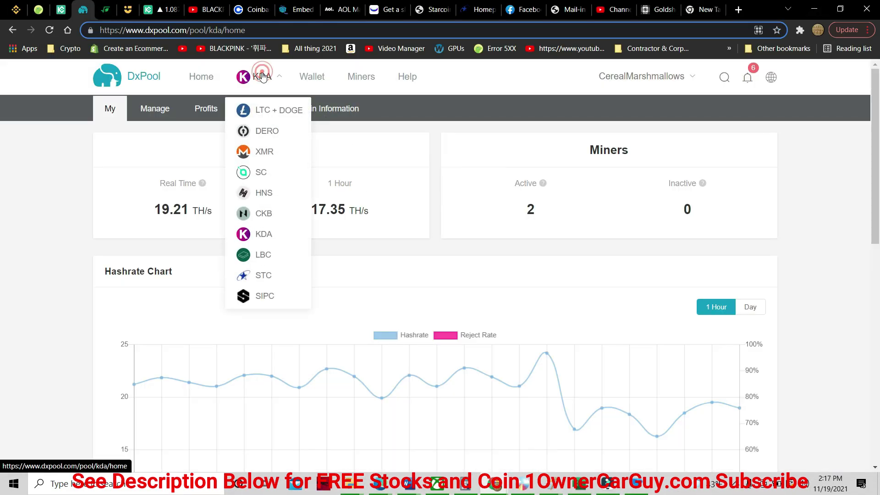
{"action": "left_click", "coordinate": [261, 213]}
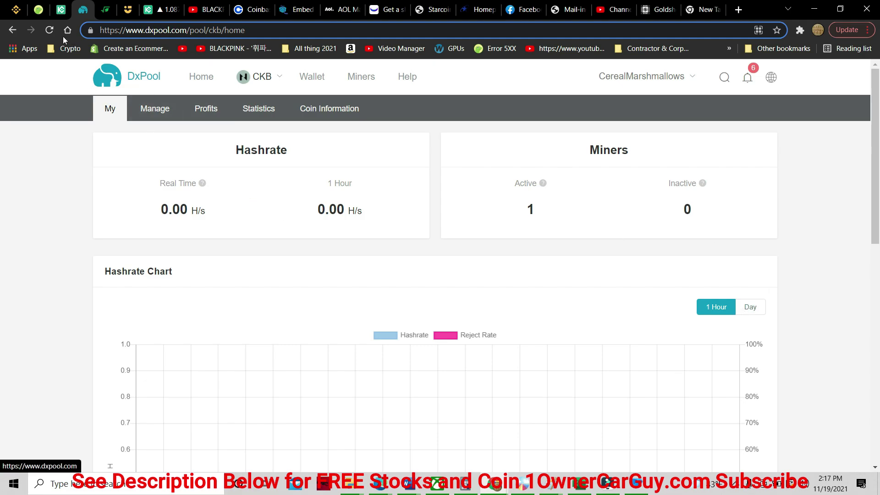
{"action": "left_click", "coordinate": [49, 30]}
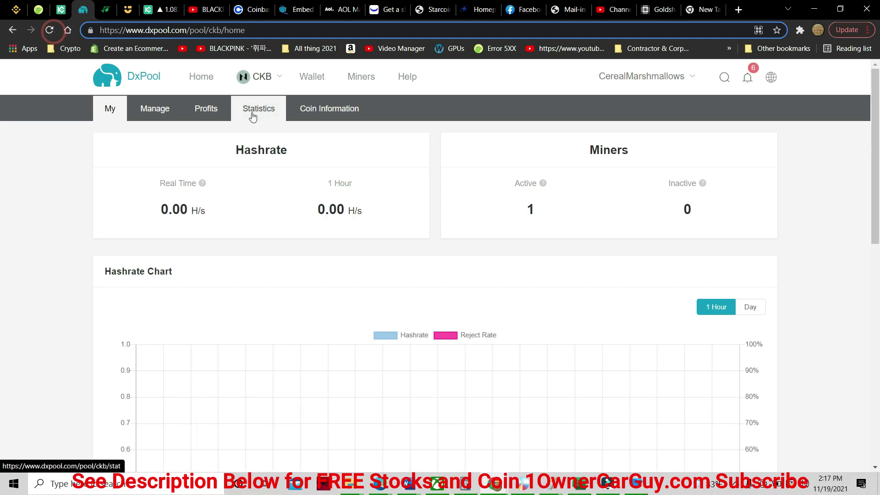
{"action": "left_click", "coordinate": [532, 209]}
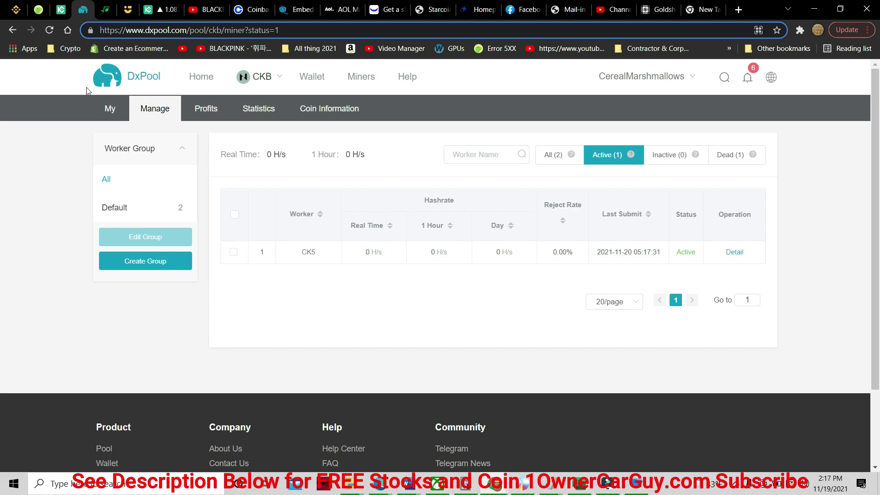
Refresh DxPool's CKB overview and open the CK5 worker's detail page
{"action": "left_click", "coordinate": [13, 30]}
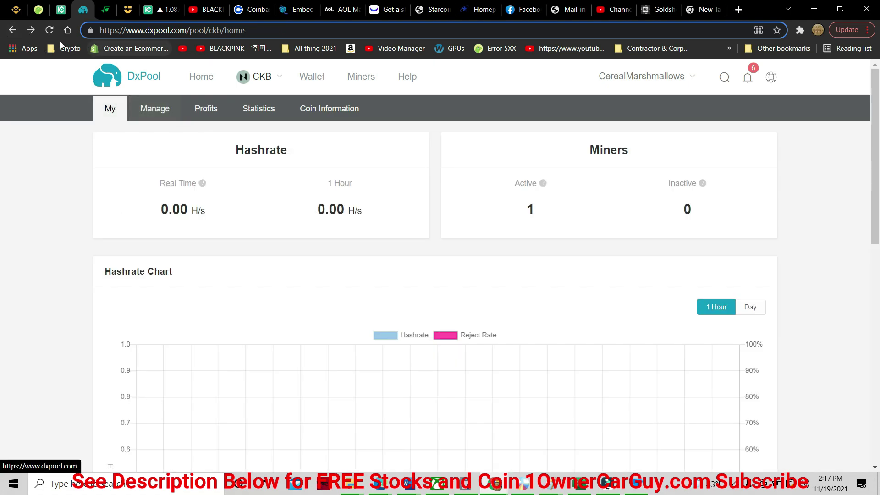
{"action": "left_click", "coordinate": [48, 29]}
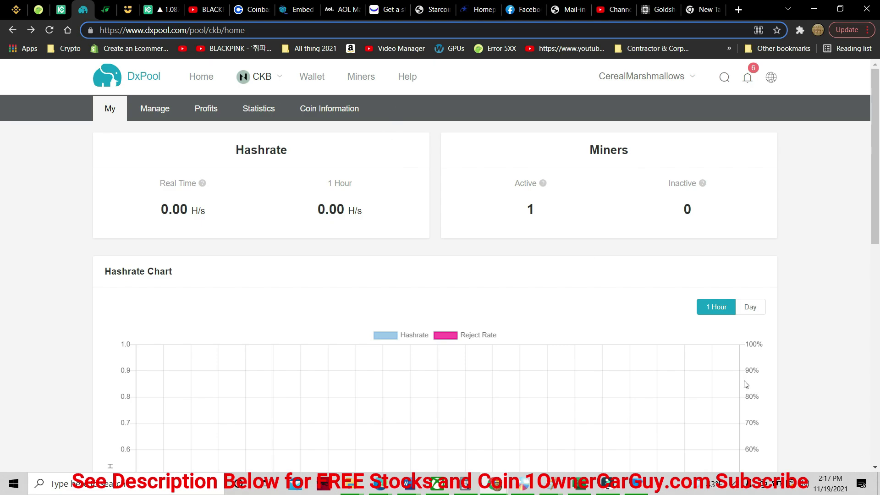
{"action": "scroll", "coordinate": [3, 275], "scroll_direction": "down", "scroll_amount": 2}
{"action": "scroll", "coordinate": [568, 126], "scroll_direction": "up", "scroll_amount": 2}
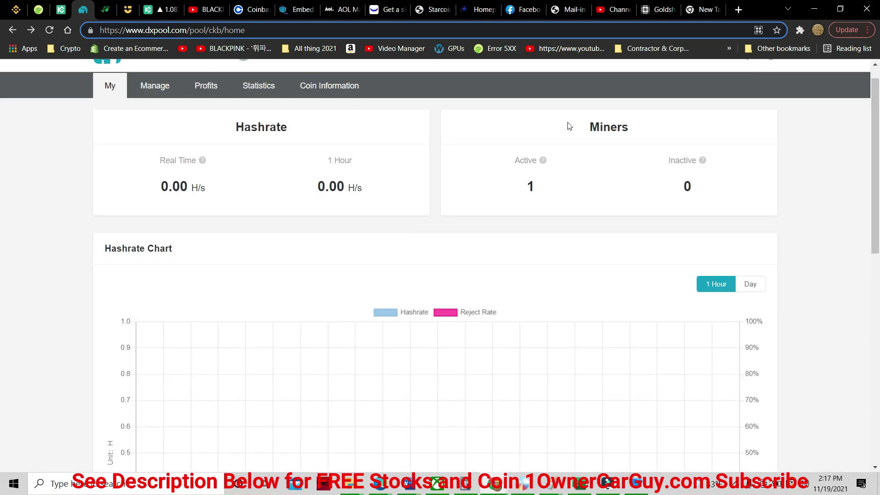
{"action": "left_click", "coordinate": [525, 184]}
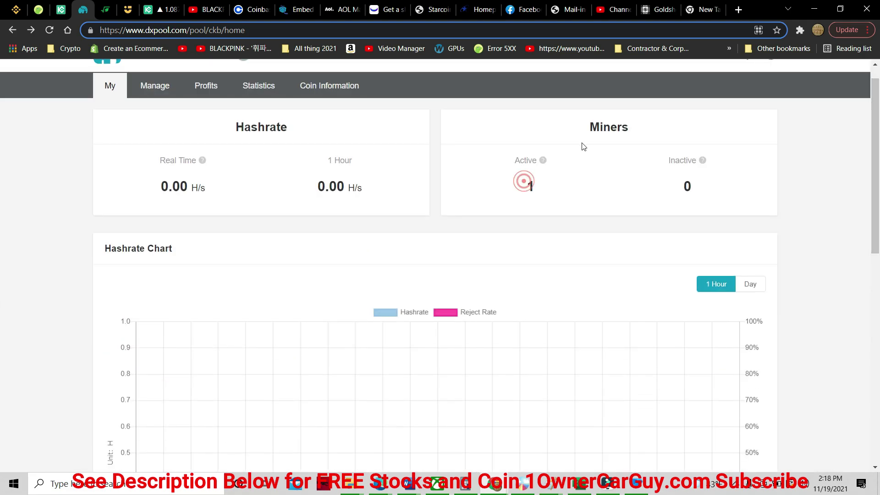
Reload the CK5 worker detail (1.85 TH/s, Active) and check the Goldshell dashboard's 12.04 TH/s
{"action": "left_click", "coordinate": [530, 183]}
{"action": "left_click", "coordinate": [700, 9]}
{"action": "left_click", "coordinate": [661, 9]}
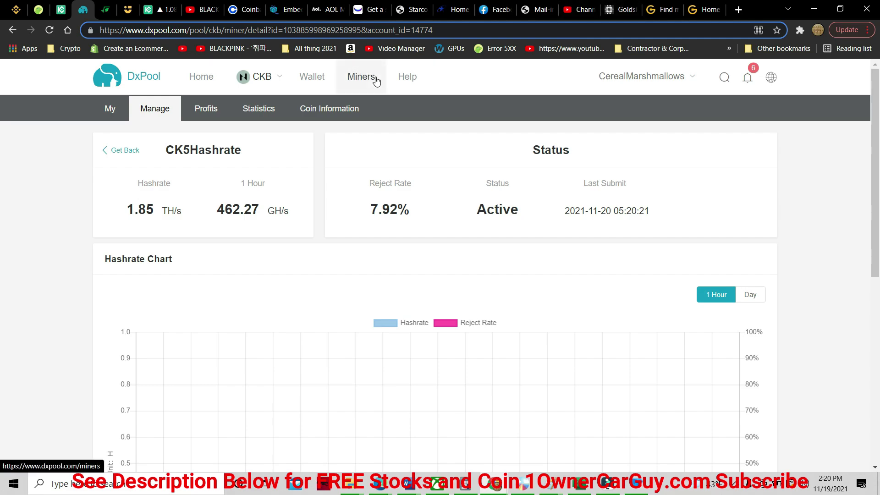
{"action": "left_click", "coordinate": [59, 32]}
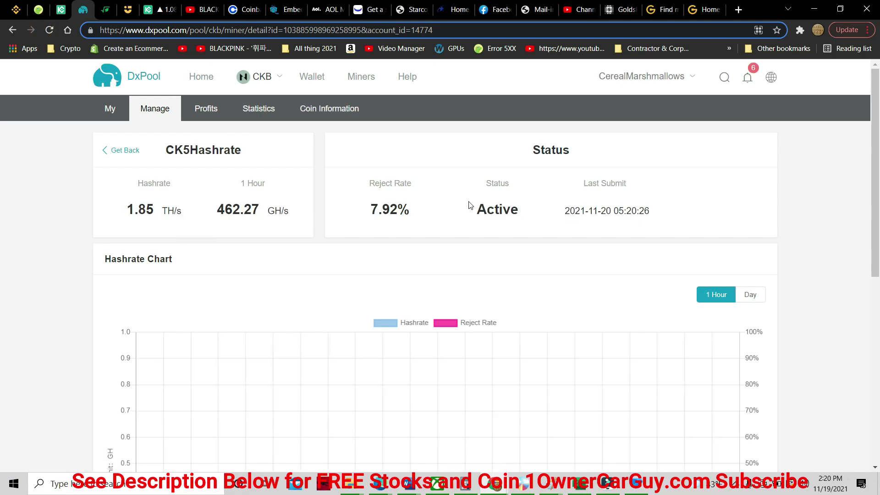
{"action": "left_click", "coordinate": [701, 10]}
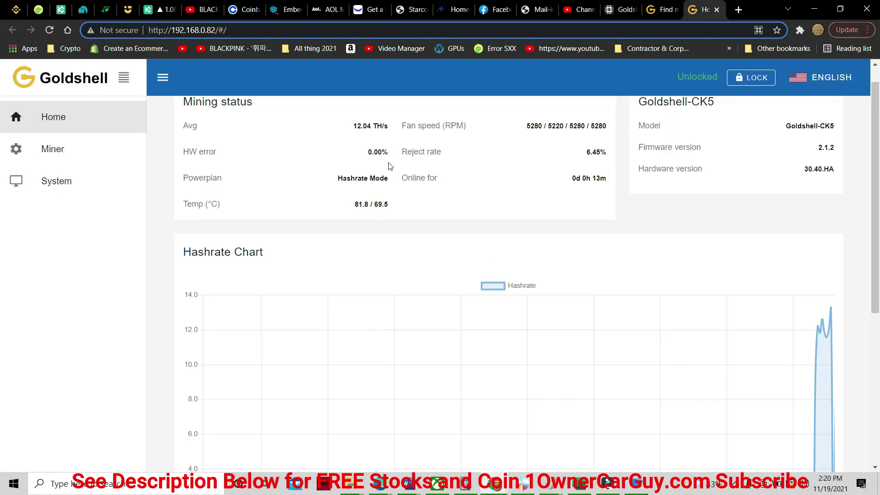
{"action": "scroll", "coordinate": [401, 120], "scroll_direction": "up", "scroll_amount": 5}
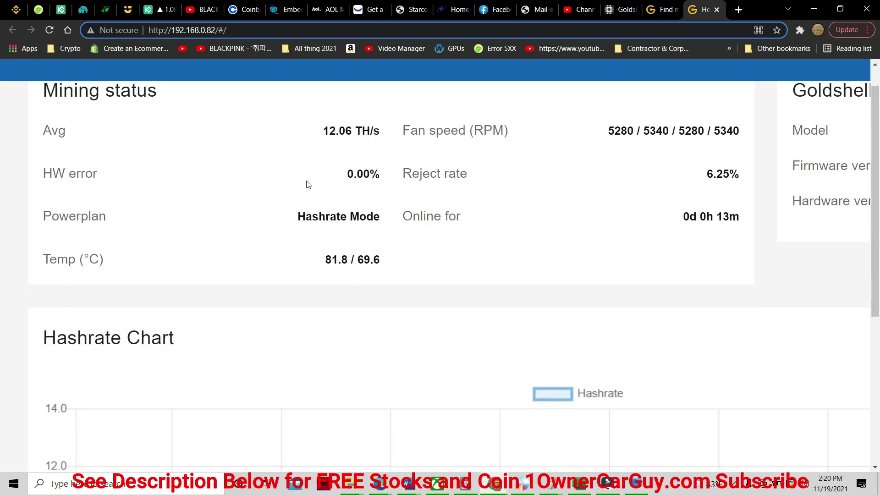
{"action": "scroll", "coordinate": [754, 125], "scroll_direction": "up", "scroll_amount": 5}
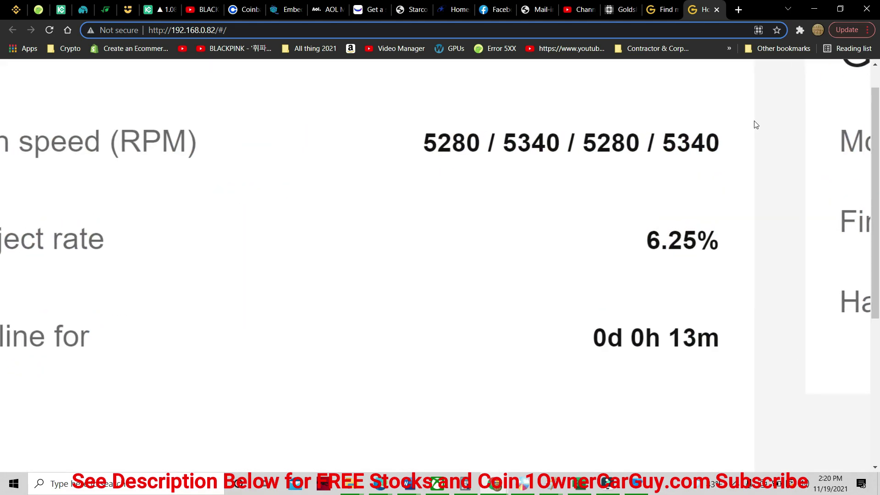
{"action": "scroll", "coordinate": [753, 123], "scroll_direction": "down", "scroll_amount": 2}
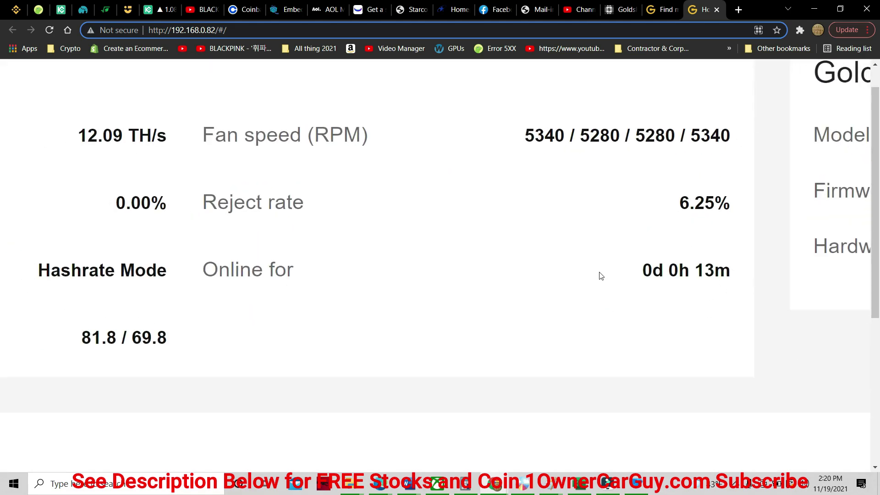
{"action": "scroll", "coordinate": [599, 275], "scroll_direction": "down", "scroll_amount": 2}
{"action": "scroll", "coordinate": [600, 275], "scroll_direction": "down", "scroll_amount": 2}
{"action": "scroll", "coordinate": [599, 274], "scroll_direction": "down", "scroll_amount": 2}
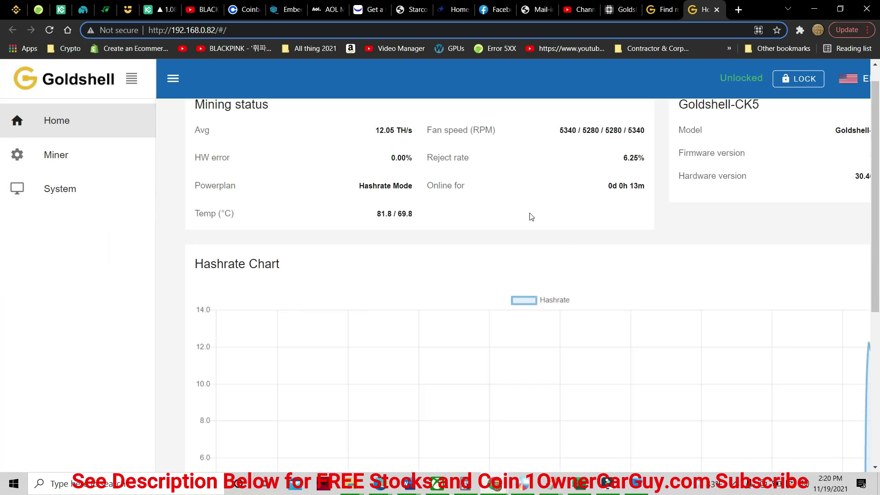
{"action": "scroll", "coordinate": [530, 217], "scroll_direction": "down", "scroll_amount": 1}
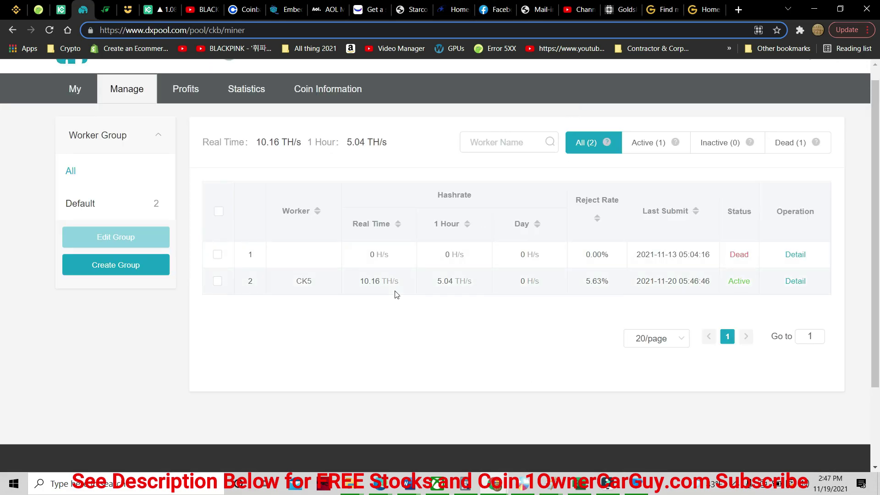
{"action": "scroll", "coordinate": [385, 276], "scroll_direction": "up", "scroll_amount": 5}
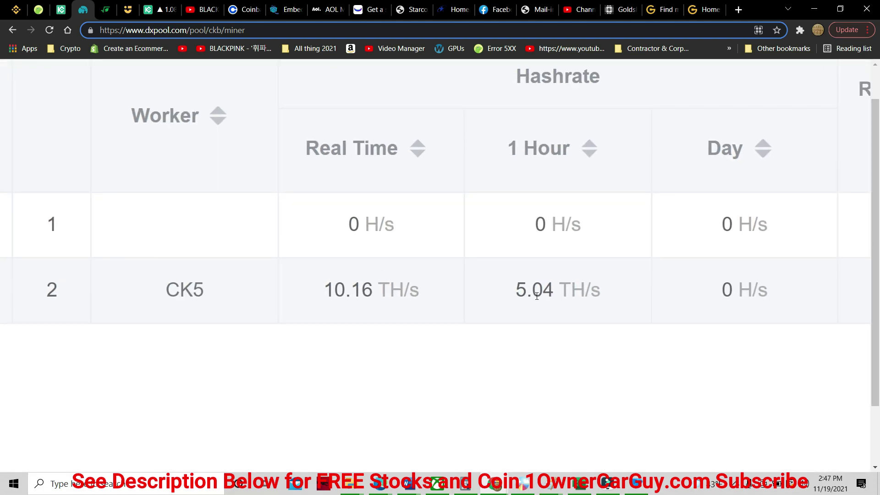
{"action": "scroll", "coordinate": [378, 278], "scroll_direction": "down", "scroll_amount": 5}
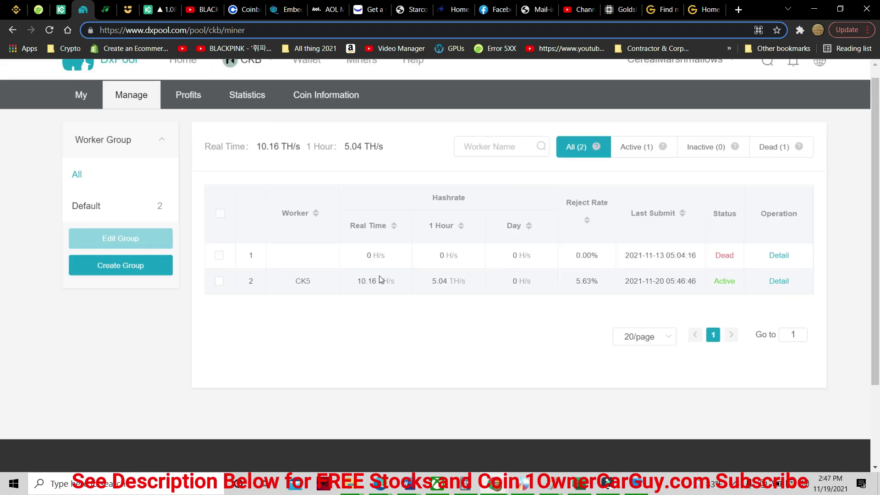
{"action": "scroll", "coordinate": [342, 302], "scroll_direction": "up", "scroll_amount": 5}
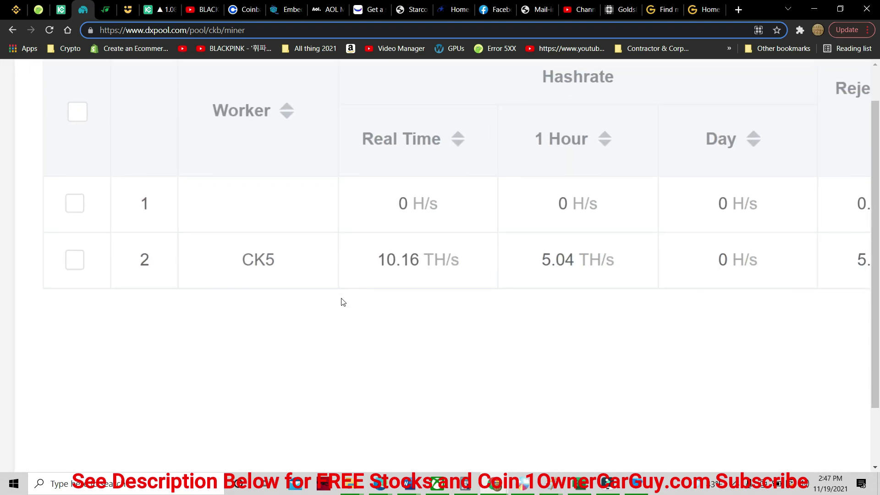
{"action": "scroll", "coordinate": [342, 302], "scroll_direction": "down", "scroll_amount": 6}
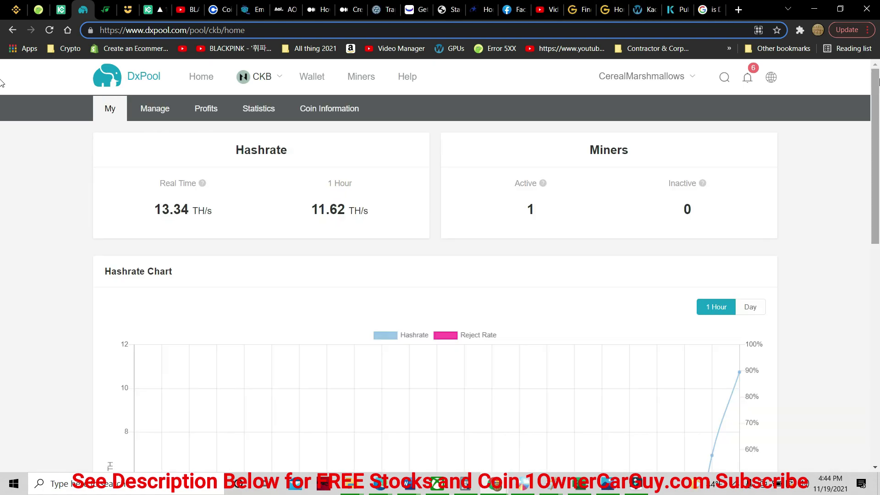
{"action": "scroll", "coordinate": [440, 275], "scroll_direction": "down", "scroll_amount": 2}
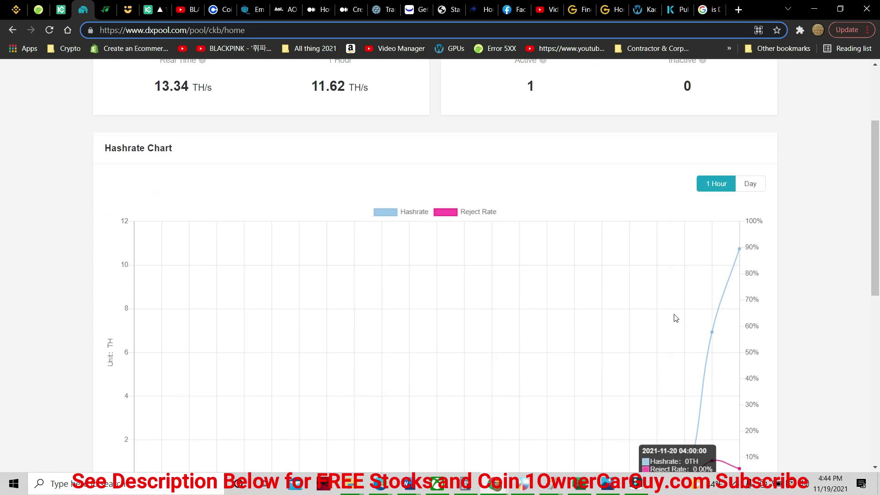
Reload DxPool's CKB dashboard to show 13.34 TH/s real-time, then open the notifications
{"action": "left_click", "coordinate": [50, 30]}
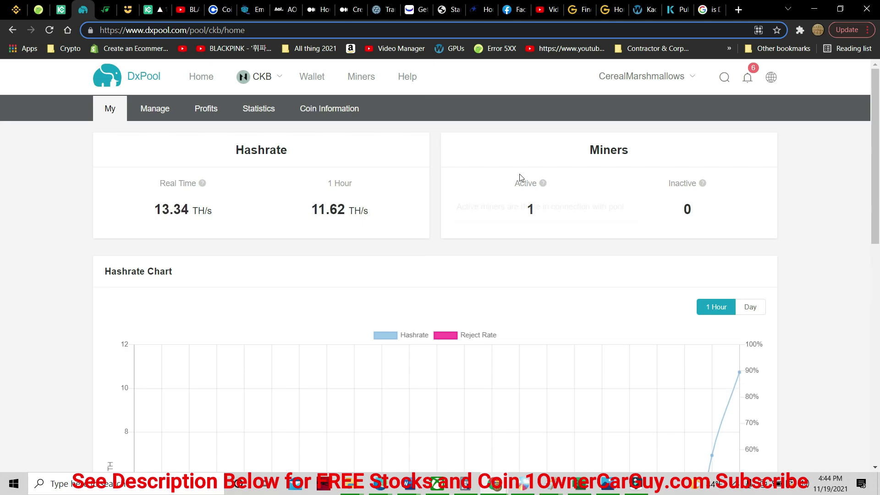
{"action": "scroll", "coordinate": [805, 206], "scroll_direction": "down", "scroll_amount": 3}
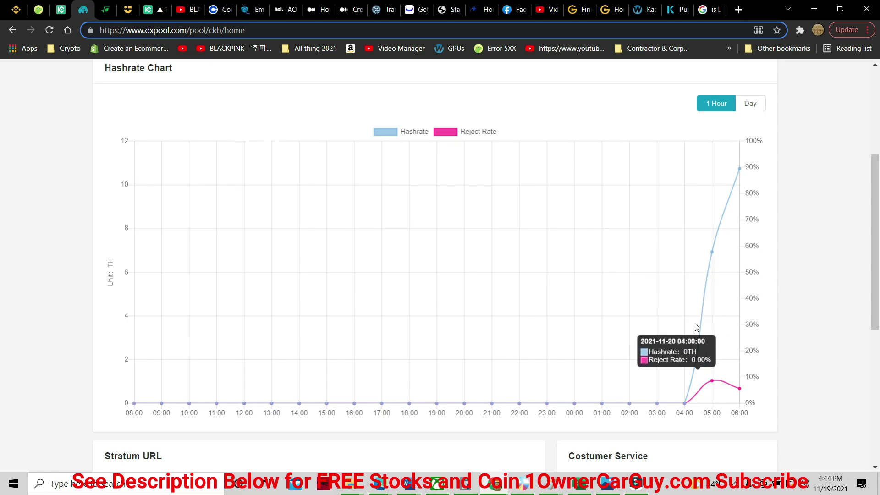
{"action": "scroll", "coordinate": [2, 233], "scroll_direction": "up", "scroll_amount": 2}
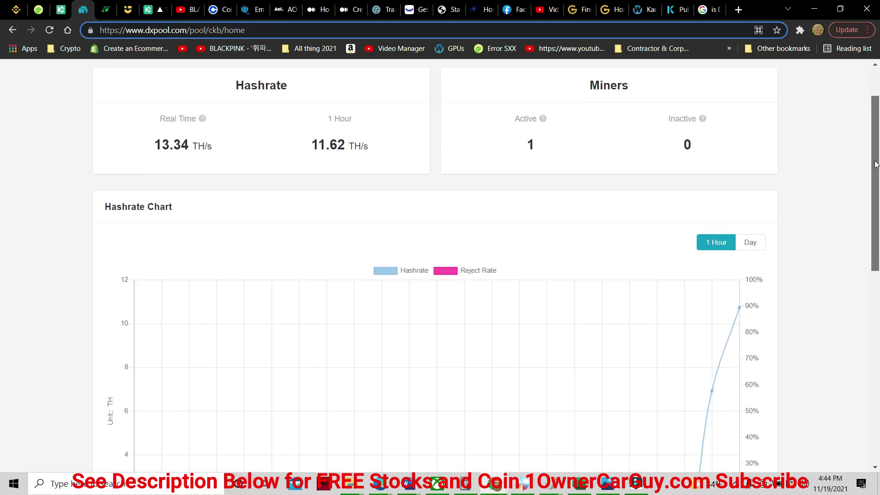
{"action": "scroll", "coordinate": [2, 140], "scroll_direction": "up", "scroll_amount": 1}
{"action": "left_click", "coordinate": [747, 77]}
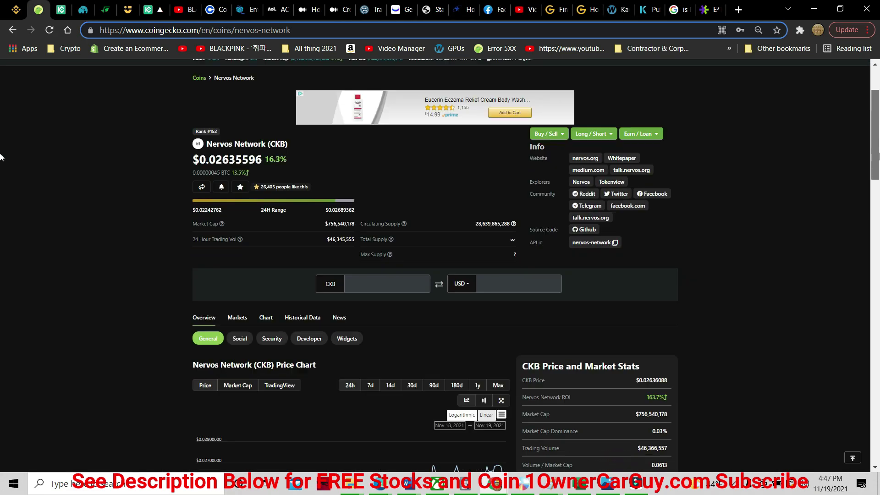
{"action": "scroll", "coordinate": [420, 108], "scroll_direction": "up", "scroll_amount": 3}
{"action": "scroll", "coordinate": [420, 107], "scroll_direction": "up", "scroll_amount": 1}
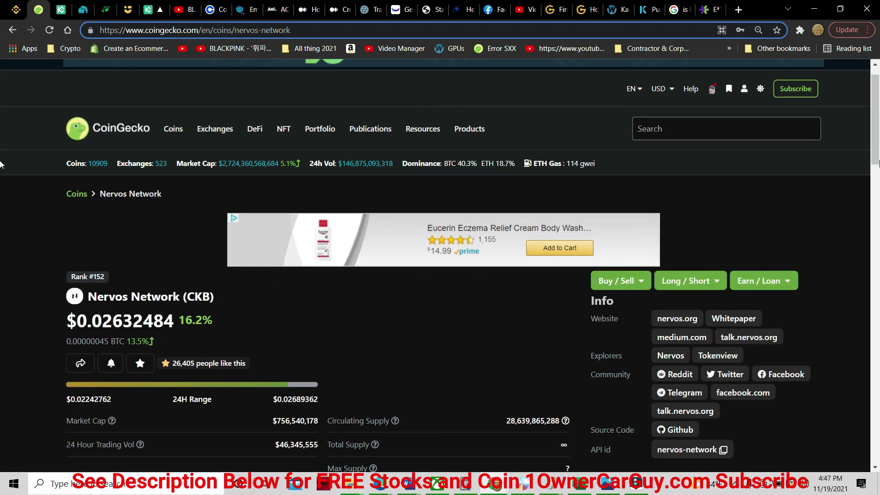
{"action": "scroll", "coordinate": [0, 166], "scroll_direction": "down", "scroll_amount": 2}
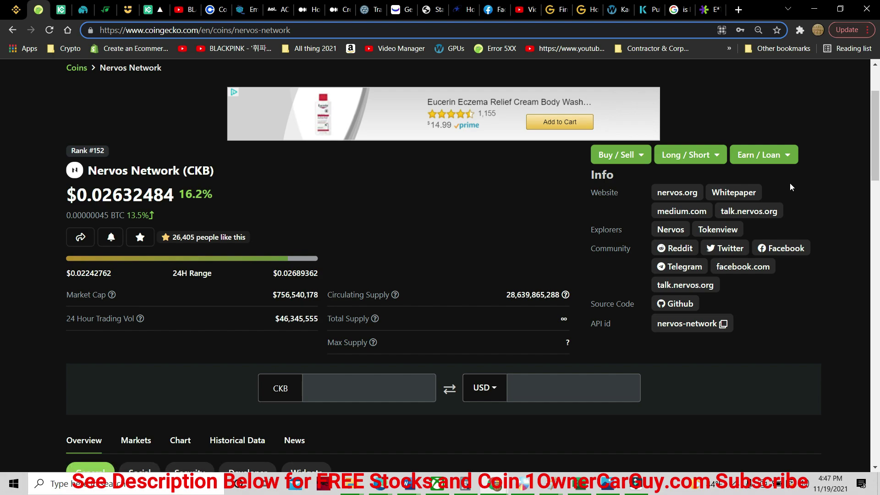
{"action": "scroll", "coordinate": [789, 183], "scroll_direction": "up", "scroll_amount": 3}
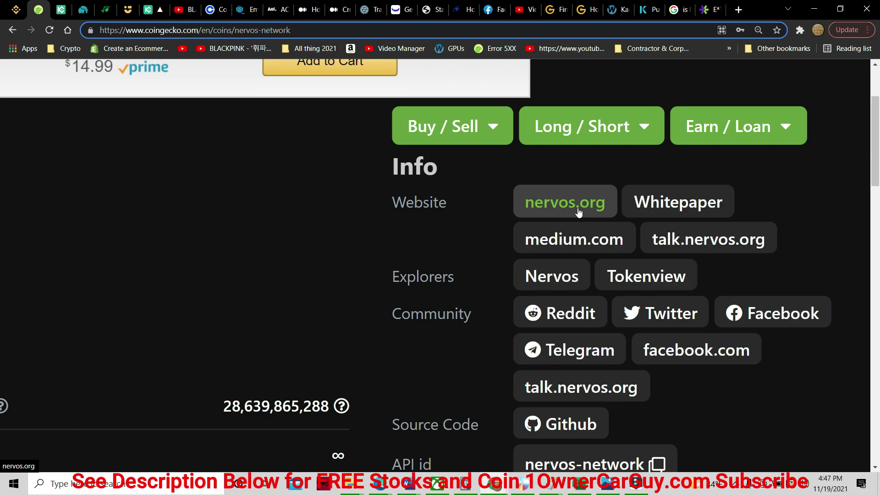
{"action": "scroll", "coordinate": [527, 200], "scroll_direction": "down", "scroll_amount": 3}
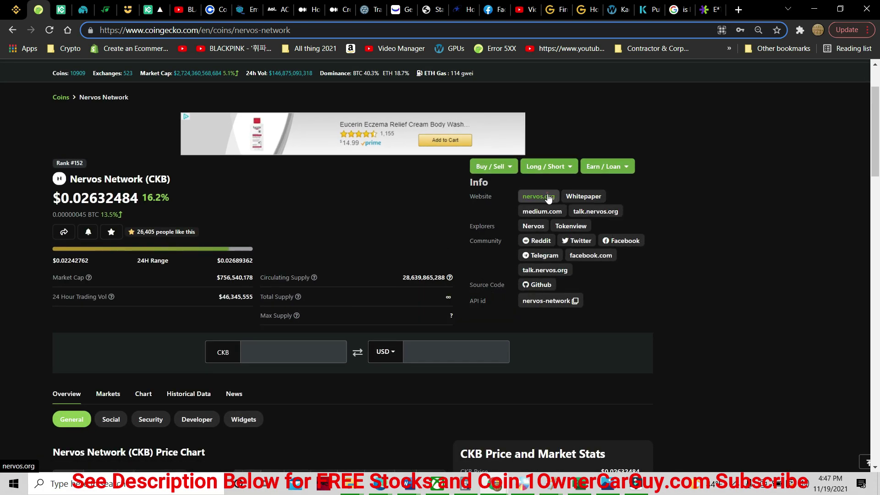
Open the Nervos website from CoinGecko's Info links and return to CoinGecko
{"action": "left_click", "coordinate": [539, 197]}
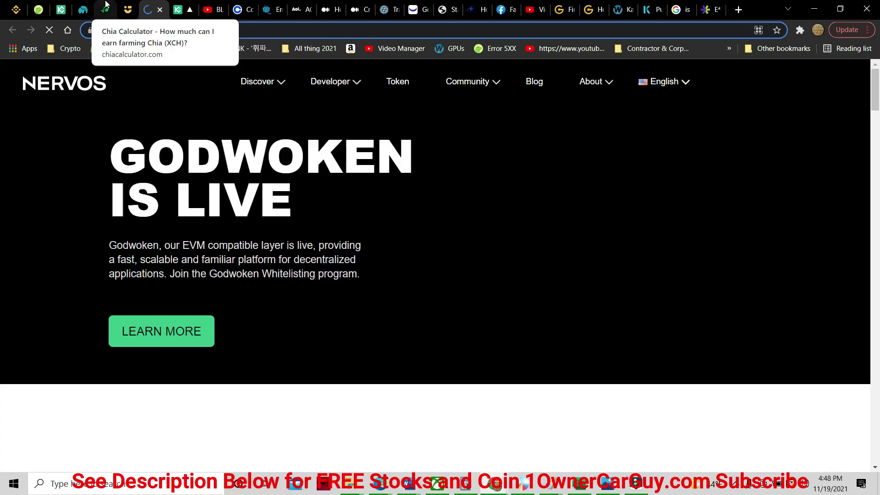
{"action": "left_click", "coordinate": [62, 8]}
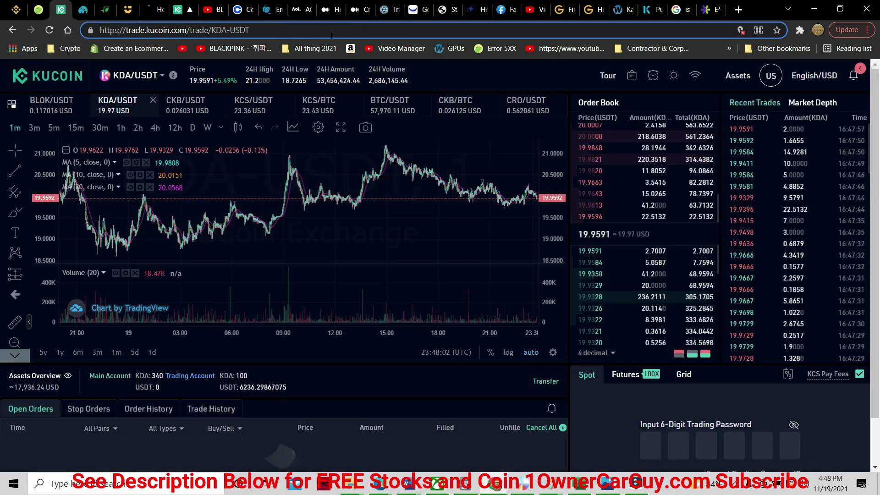
{"action": "left_click", "coordinate": [36, 8]}
{"action": "scroll", "coordinate": [572, 202], "scroll_direction": "up", "scroll_amount": 5}
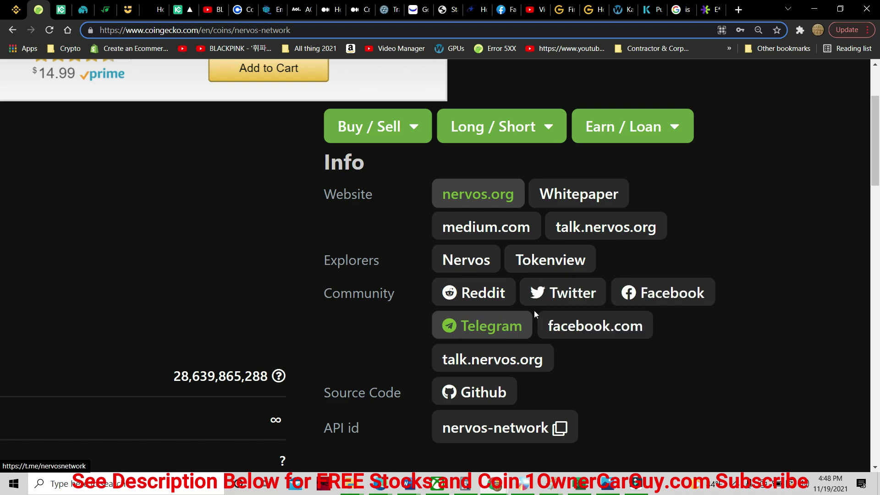
Open the Nervos whitepaper from CoinGecko's Info links and return to CoinGecko
{"action": "left_click", "coordinate": [607, 199]}
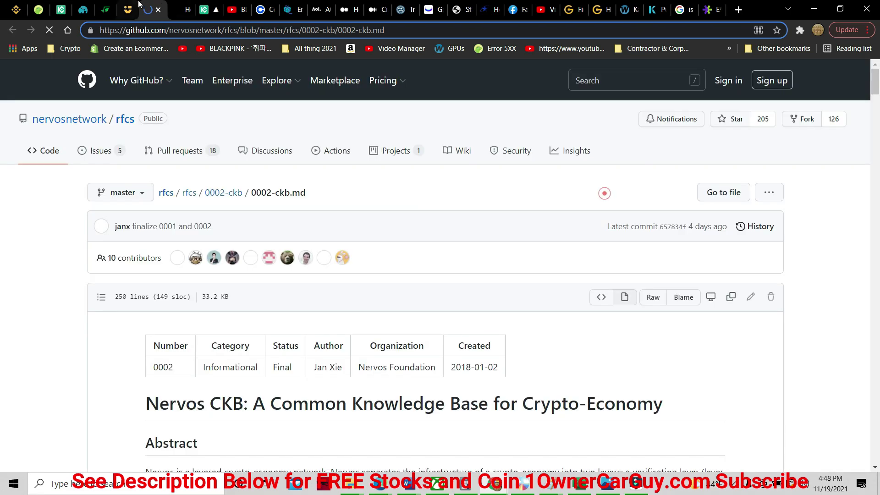
{"action": "left_click", "coordinate": [125, 6]}
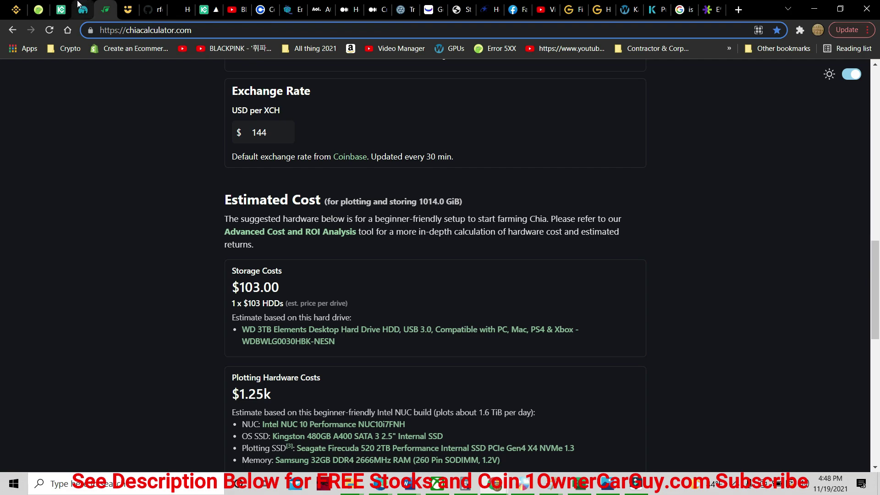
{"action": "left_click", "coordinate": [39, 9]}
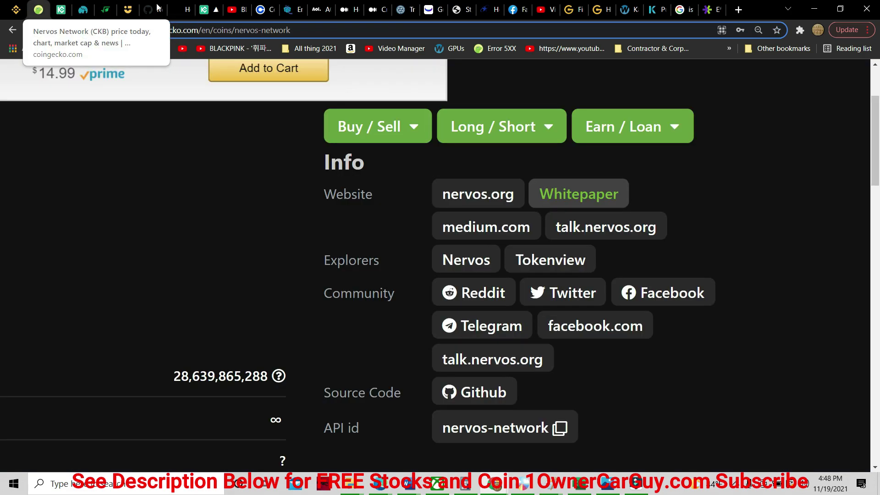
{"action": "left_click", "coordinate": [561, 293]}
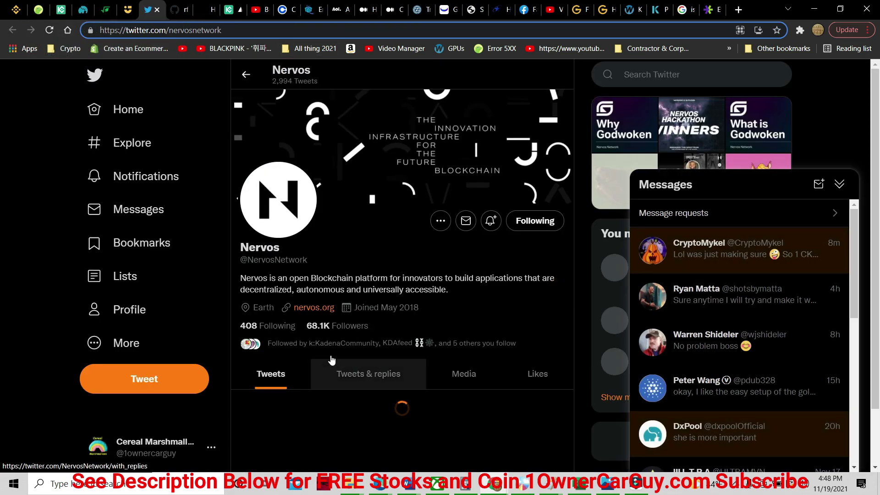
{"action": "scroll", "coordinate": [306, 337], "scroll_direction": "up", "scroll_amount": 8, "text": "ctrl"}
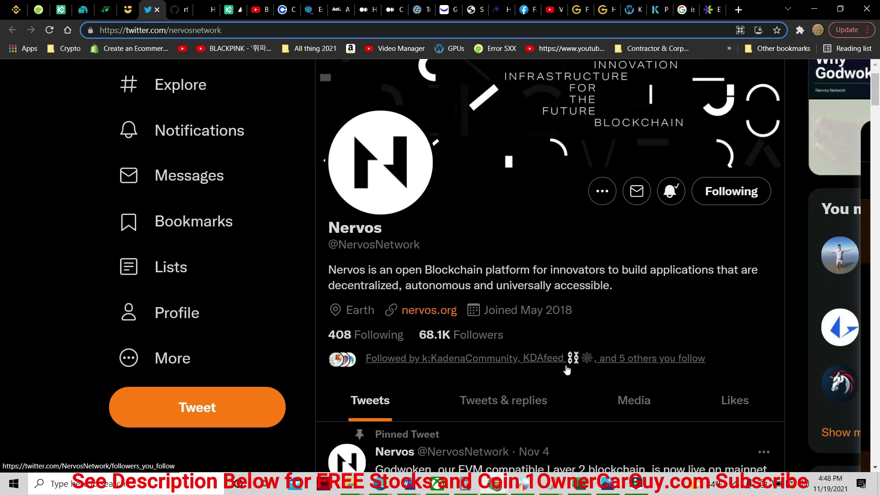
View the 'Followers you know' list on Nervos's Twitter profile, then go to the nervos.org tab
{"action": "left_click", "coordinate": [603, 358]}
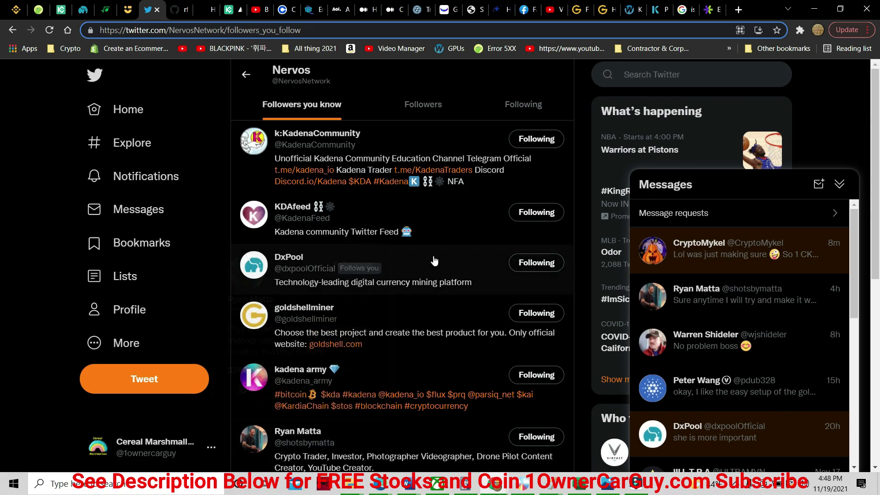
{"action": "scroll", "coordinate": [4, 275], "scroll_direction": "down", "scroll_amount": 2}
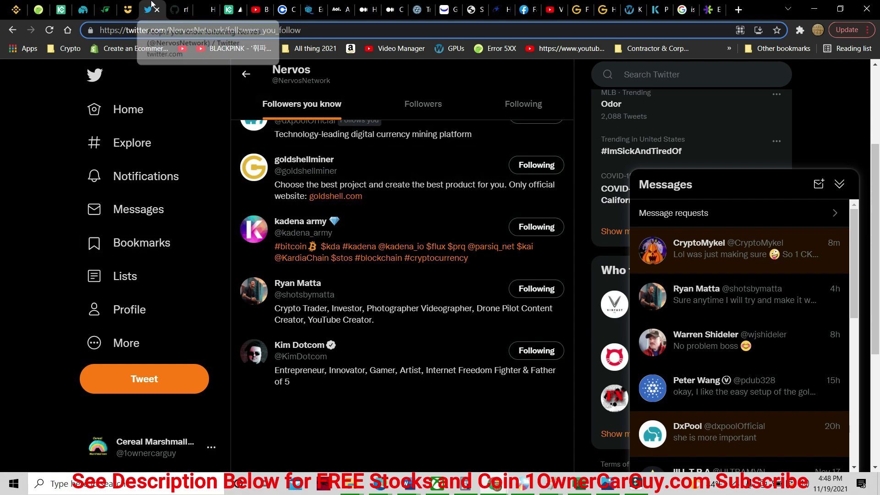
{"action": "left_click", "coordinate": [128, 9]}
{"action": "left_click", "coordinate": [203, 9]}
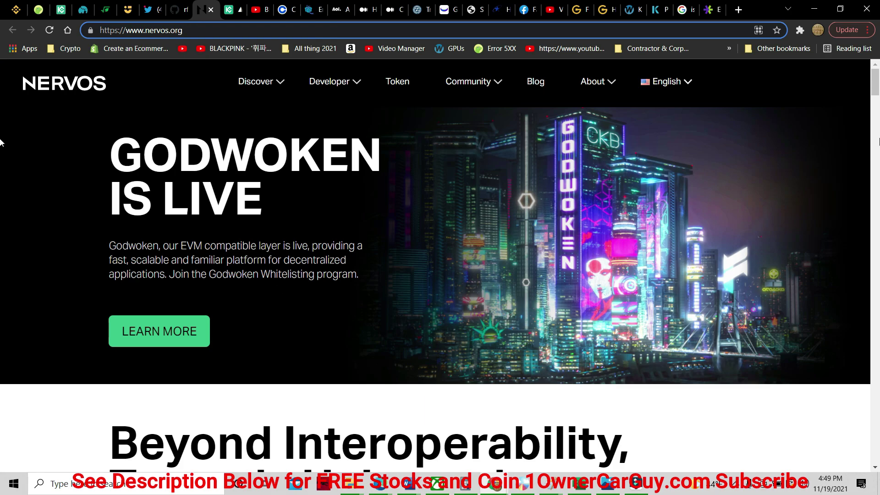
Scroll the Nervos home page between the Beyond Interoperability and 'Yes, You Can' video sections
{"action": "left_click", "coordinate": [875, 185]}
{"action": "left_click", "coordinate": [874, 185]}
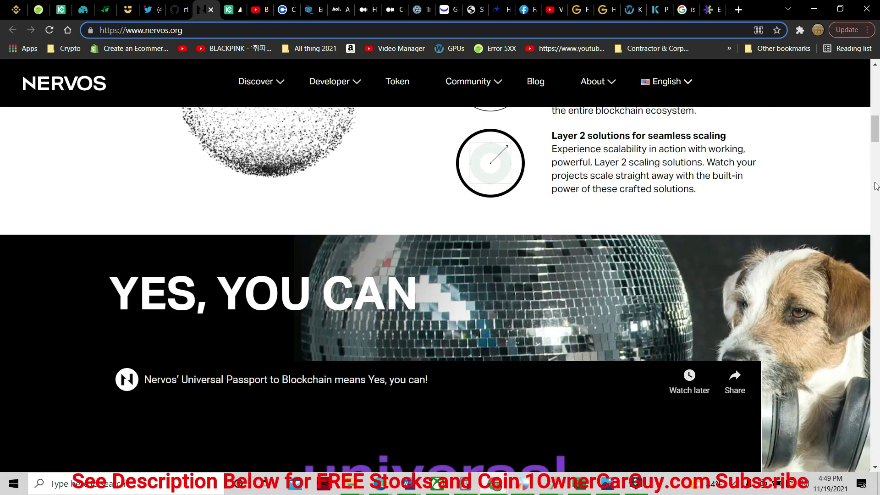
{"action": "left_click", "coordinate": [875, 110]}
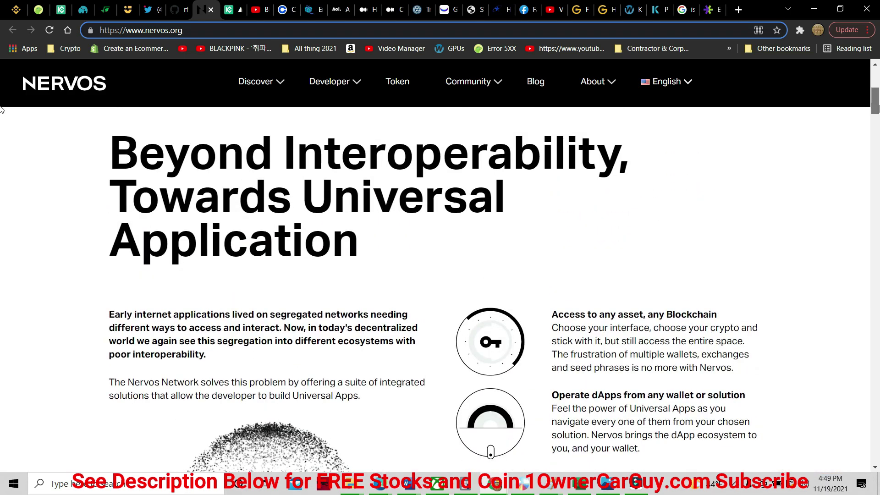
{"action": "left_click", "coordinate": [875, 146]}
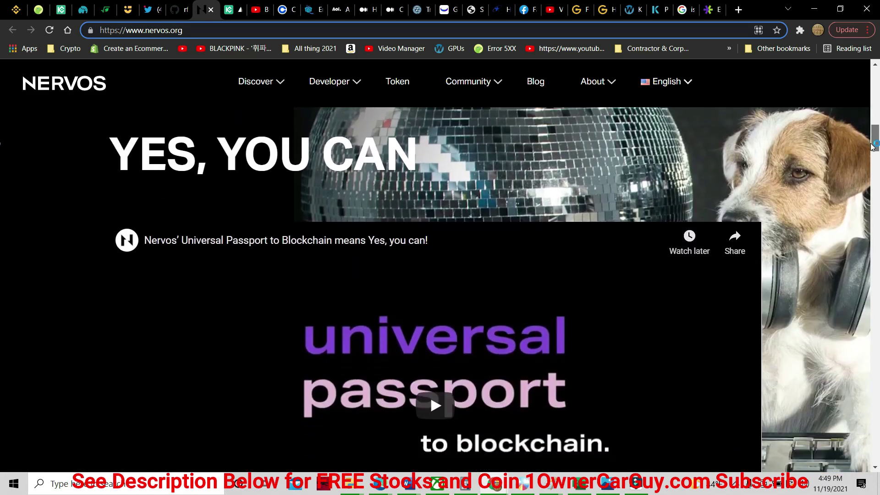
{"action": "mouse_move", "coordinate": [874, 146]}
{"action": "left_mouse_down"}
{"action": "mouse_move", "coordinate": [875, 163]}
{"action": "mouse_move", "coordinate": [876, 144]}
{"action": "left_mouse_up"}
{"action": "scroll", "coordinate": [0, 308], "scroll_direction": "down", "scroll_amount": 3}
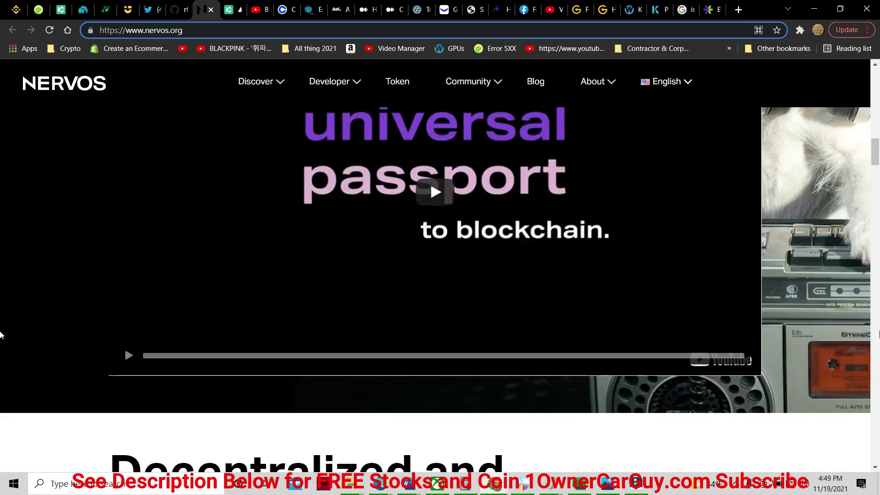
{"action": "scroll", "coordinate": [0, 316], "scroll_direction": "down", "scroll_amount": 7}
{"action": "scroll", "coordinate": [0, 326], "scroll_direction": "down", "scroll_amount": 5}
{"action": "scroll", "coordinate": [2, 336], "scroll_direction": "down", "scroll_amount": 1}
{"action": "scroll", "coordinate": [2, 336], "scroll_direction": "down", "scroll_amount": 4}
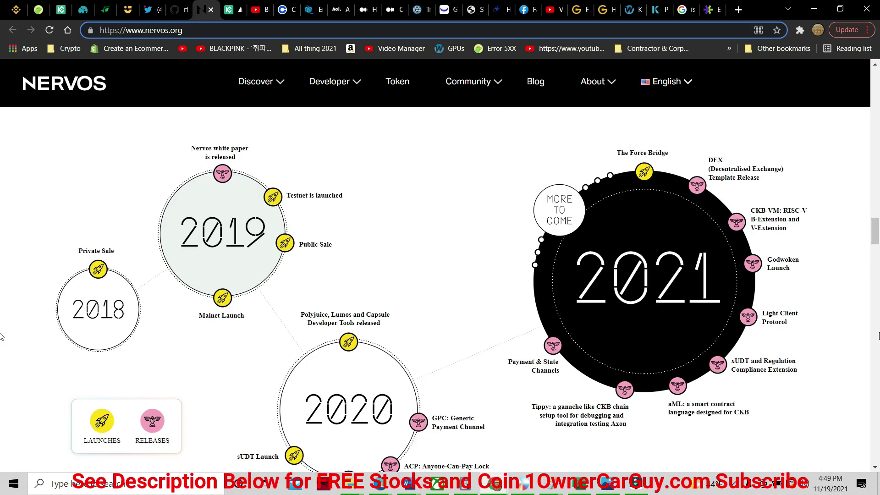
{"action": "scroll", "coordinate": [2, 336], "scroll_direction": "down", "scroll_amount": 3}
{"action": "scroll", "coordinate": [1, 336], "scroll_direction": "down", "scroll_amount": 5}
{"action": "scroll", "coordinate": [1, 336], "scroll_direction": "down", "scroll_amount": 3}
{"action": "scroll", "coordinate": [2, 336], "scroll_direction": "down", "scroll_amount": 5}
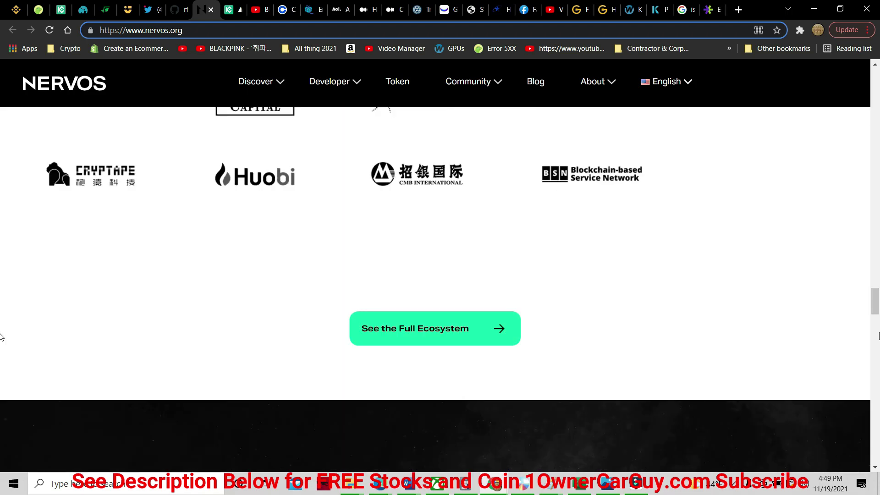
{"action": "scroll", "coordinate": [2, 336], "scroll_direction": "down", "scroll_amount": 5}
{"action": "scroll", "coordinate": [2, 264], "scroll_direction": "up", "scroll_amount": 5}
{"action": "scroll", "coordinate": [1, 283], "scroll_direction": "up", "scroll_amount": 5}
{"action": "scroll", "coordinate": [1, 289], "scroll_direction": "down", "scroll_amount": 2}
{"action": "scroll", "coordinate": [2, 296], "scroll_direction": "down", "scroll_amount": 1}
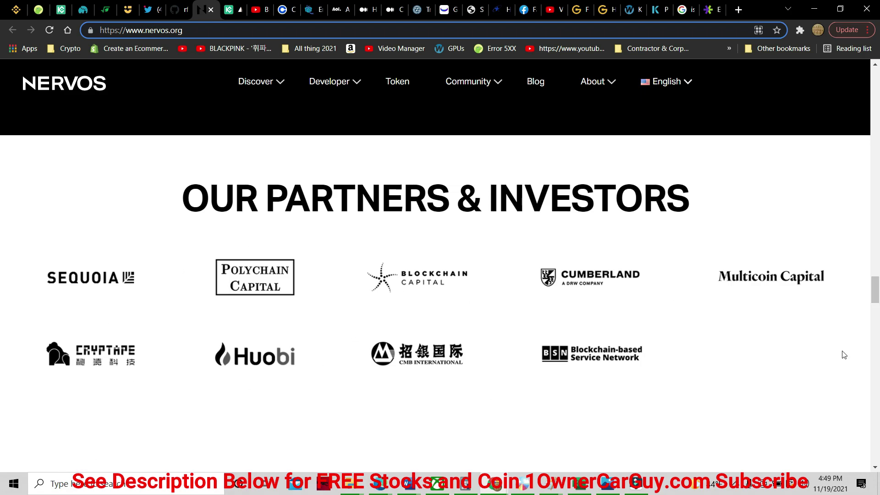
{"action": "scroll", "coordinate": [2, 333], "scroll_direction": "down", "scroll_amount": 5}
{"action": "scroll", "coordinate": [1, 344], "scroll_direction": "down", "scroll_amount": 3}
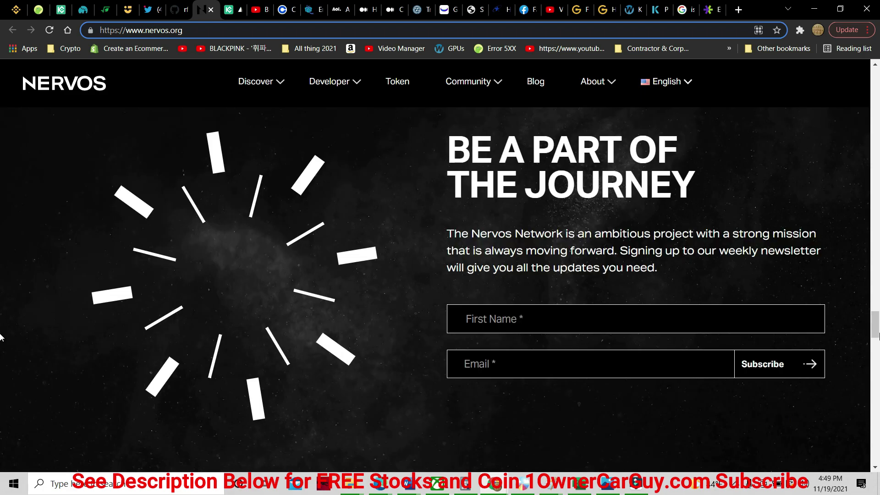
{"action": "scroll", "coordinate": [2, 351], "scroll_direction": "down", "scroll_amount": 3}
{"action": "scroll", "coordinate": [2, 365], "scroll_direction": "down", "scroll_amount": 5}
{"action": "scroll", "coordinate": [1, 366], "scroll_direction": "down", "scroll_amount": 2}
{"action": "scroll", "coordinate": [2, 368], "scroll_direction": "up", "scroll_amount": 4}
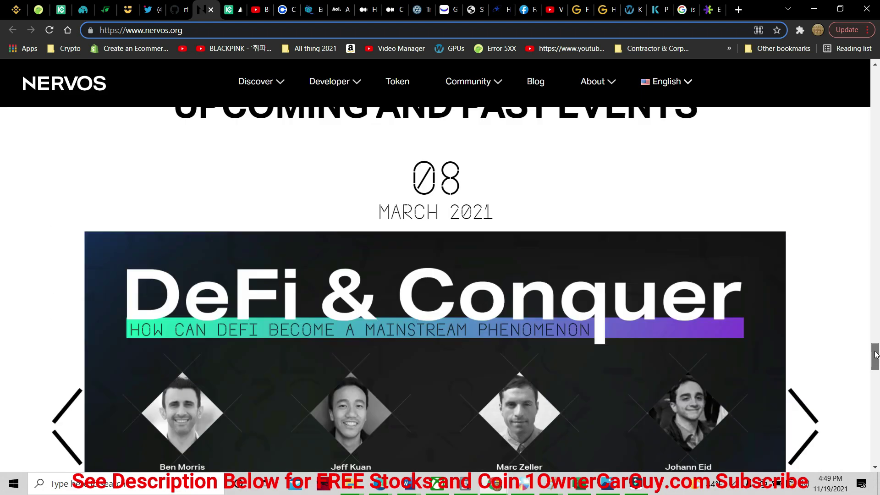
{"action": "scroll", "coordinate": [2, 368], "scroll_direction": "down", "scroll_amount": 2}
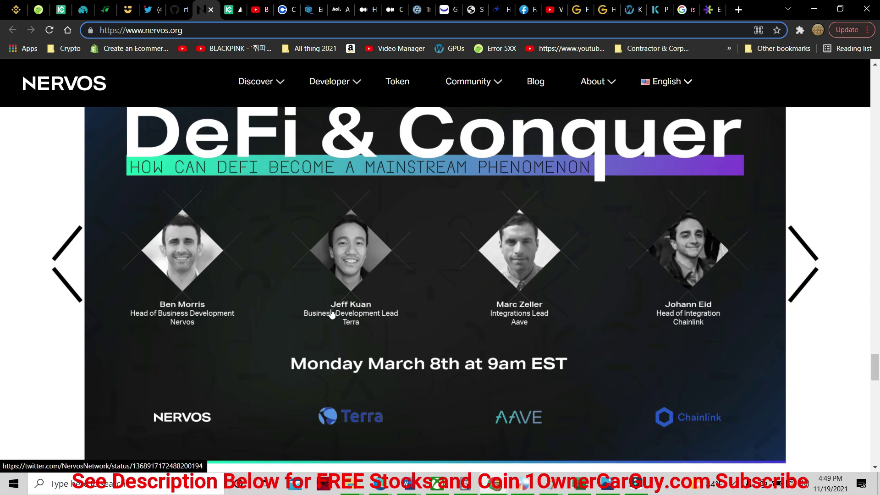
{"action": "scroll", "coordinate": [2, 429], "scroll_direction": "down", "scroll_amount": 5}
{"action": "scroll", "coordinate": [1, 430], "scroll_direction": "down", "scroll_amount": 5}
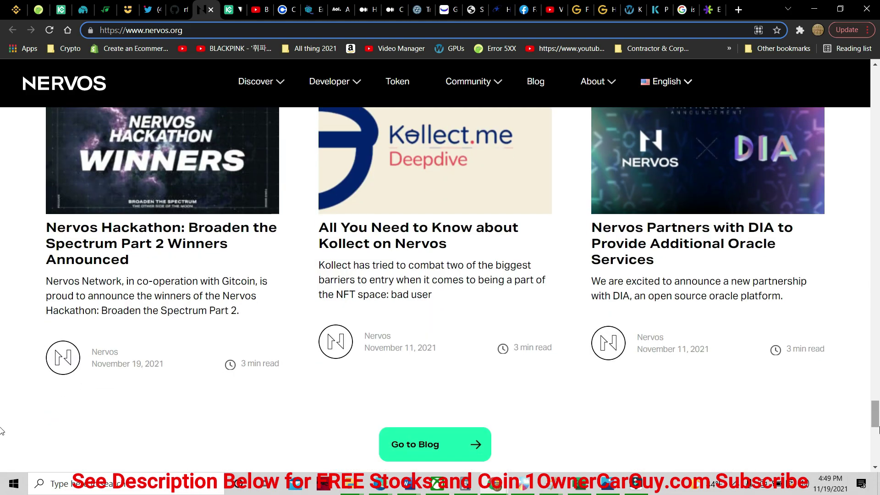
{"action": "scroll", "coordinate": [2, 426], "scroll_direction": "down", "scroll_amount": 3}
{"action": "scroll", "coordinate": [1, 413], "scroll_direction": "up", "scroll_amount": 10}
{"action": "scroll", "coordinate": [1, 274], "scroll_direction": "up", "scroll_amount": 10}
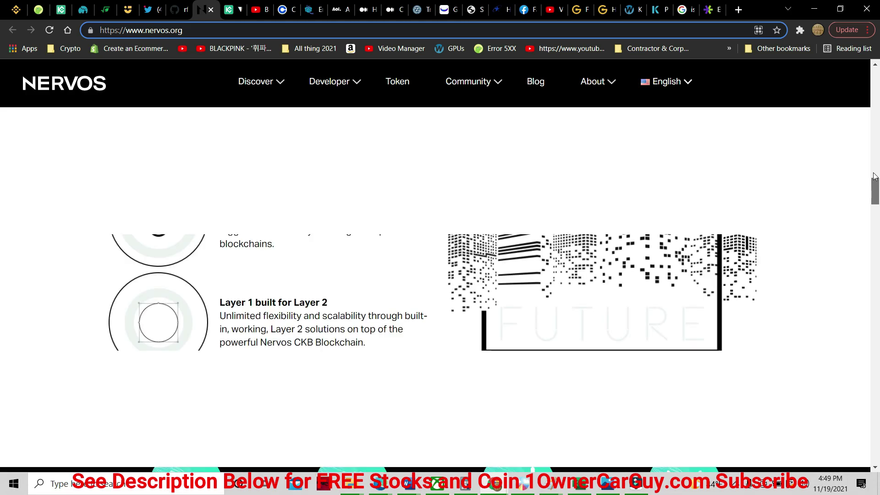
{"action": "scroll", "coordinate": [2, 137], "scroll_direction": "up", "scroll_amount": 10}
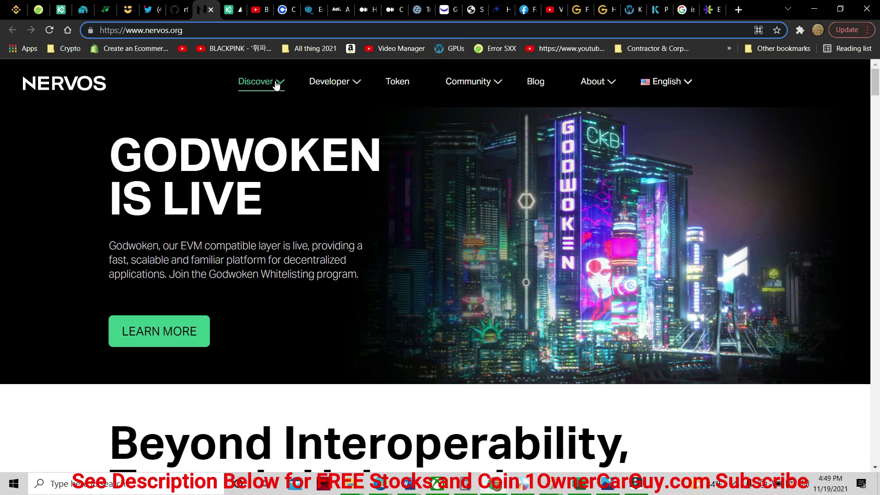
{"action": "mouse_move", "coordinate": [256, 82]}
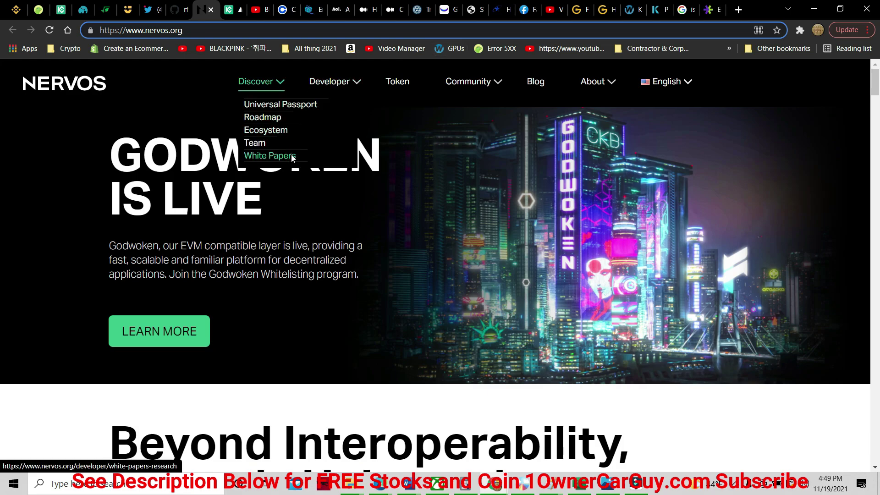
Go to the Nervos White Papers and Research page listing the CKB overview and crypto-economics papers
{"action": "left_click", "coordinate": [291, 157]}
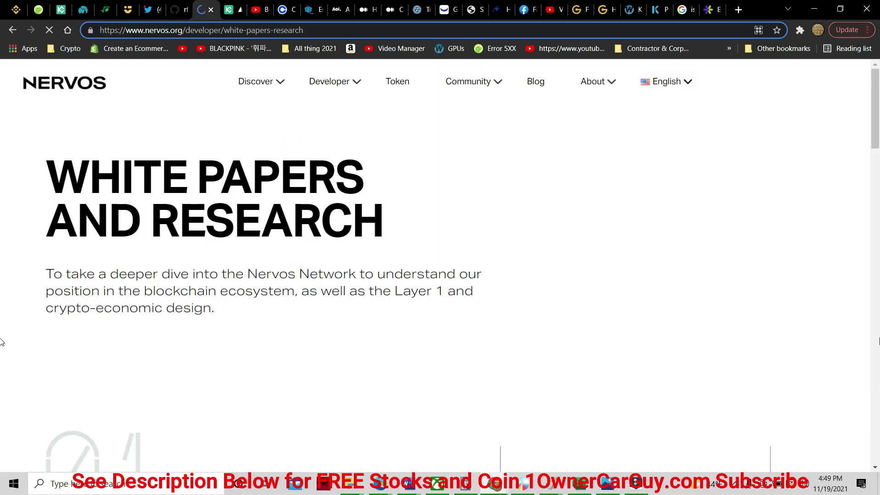
{"action": "scroll", "coordinate": [2, 342], "scroll_direction": "down", "scroll_amount": 5}
{"action": "scroll", "coordinate": [2, 344], "scroll_direction": "down", "scroll_amount": 5}
{"action": "scroll", "coordinate": [3, 347], "scroll_direction": "down", "scroll_amount": 5}
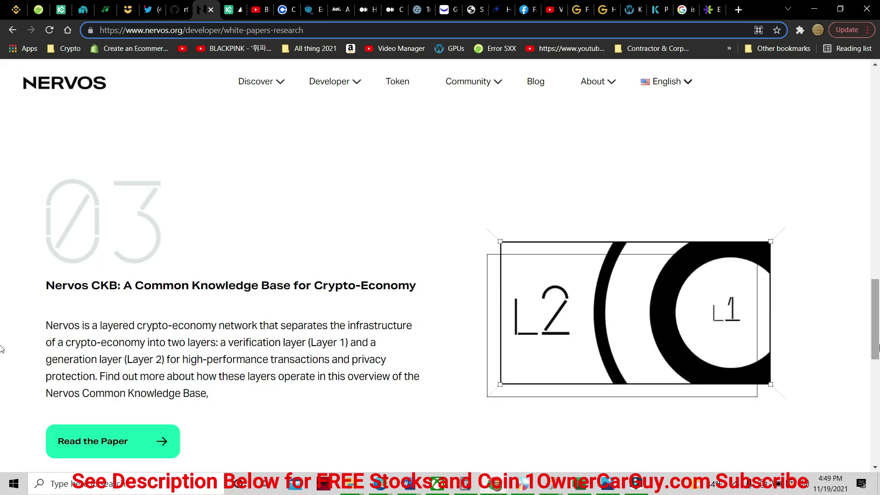
{"action": "scroll", "coordinate": [2, 378], "scroll_direction": "down", "scroll_amount": 5}
{"action": "scroll", "coordinate": [2, 434], "scroll_direction": "down", "scroll_amount": 3}
{"action": "scroll", "coordinate": [2, 309], "scroll_direction": "up", "scroll_amount": 12}
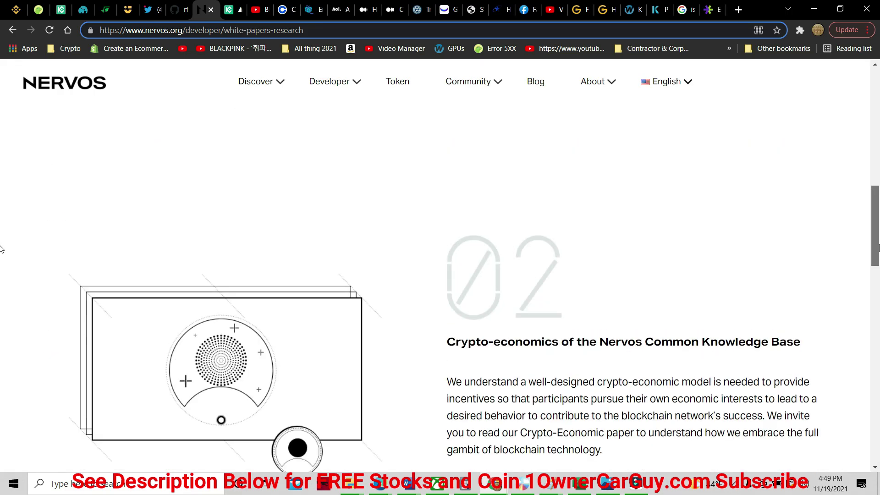
{"action": "scroll", "coordinate": [2, 207], "scroll_direction": "up", "scroll_amount": 8}
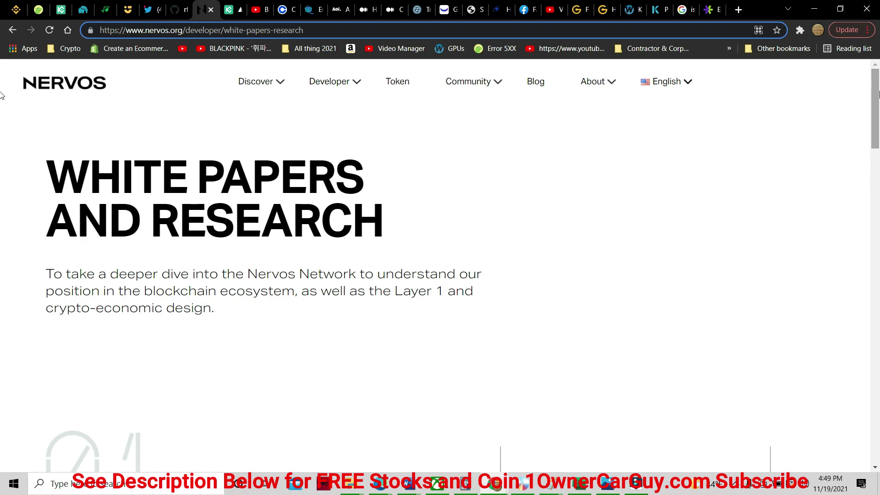